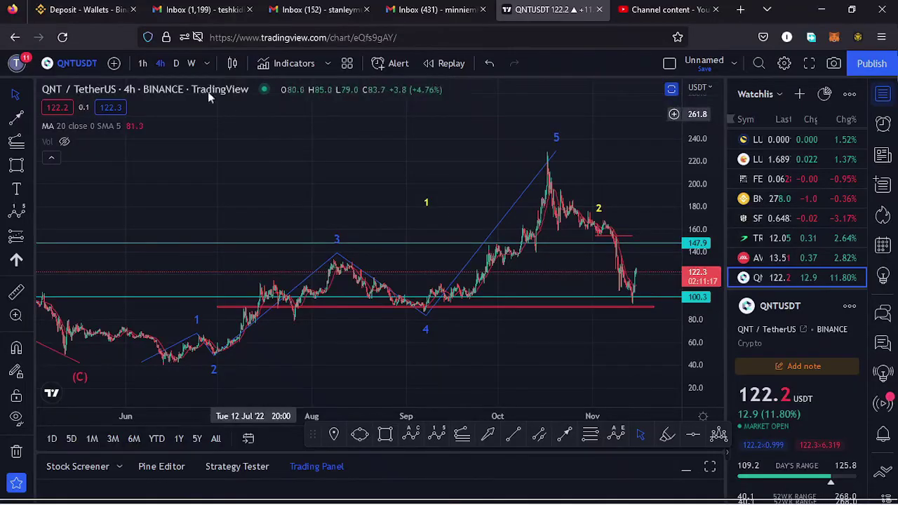
# - Switch QNT/USDT to the daily timeframe and fit the (A)-(B)-(C) correction in view
pyautogui.click(177, 63)
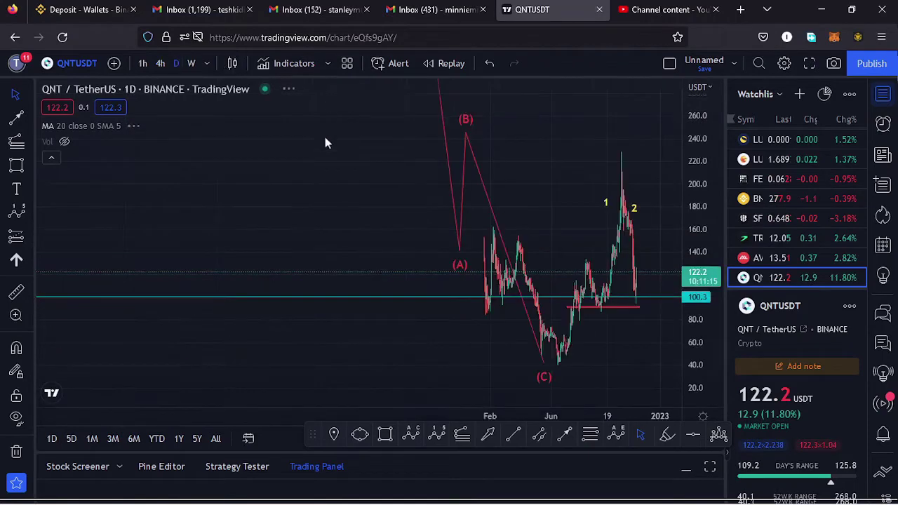
pyautogui.moveTo(693, 143); pyautogui.dragTo(694, 157)
pyautogui.moveTo(542, 174); pyautogui.dragTo(487, 214)
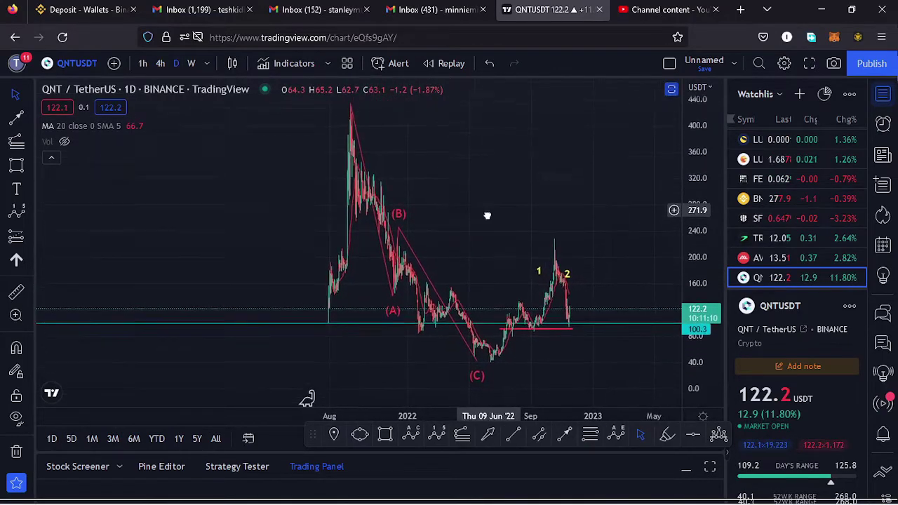
pyautogui.scroll(2, 278, 217)
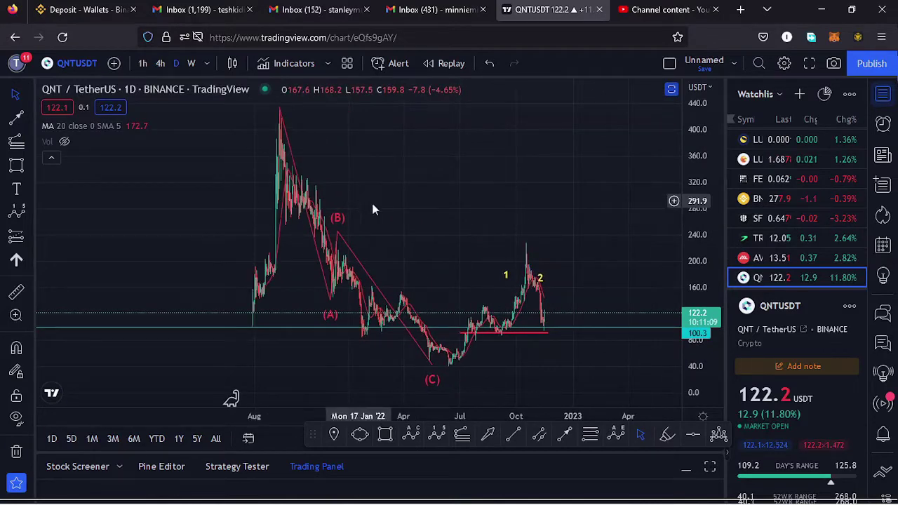
pyautogui.moveTo(371, 201); pyautogui.dragTo(409, 204)
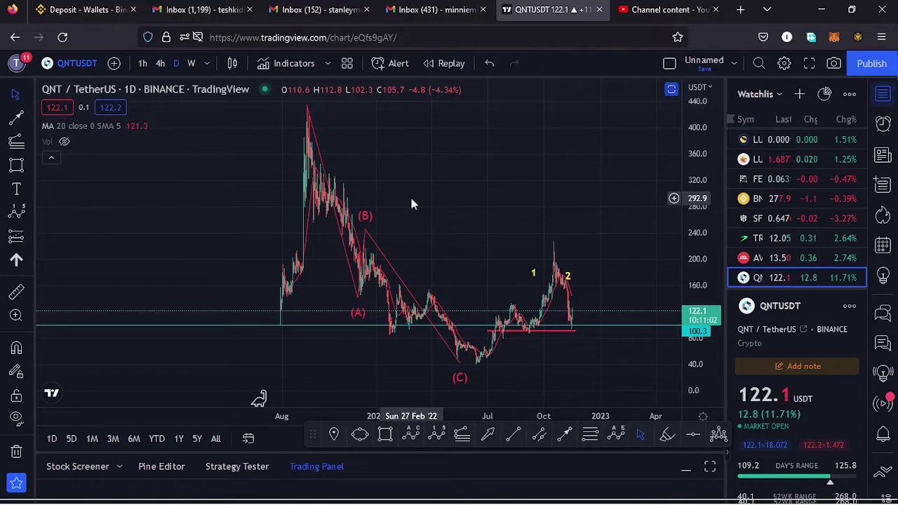
# - Close the watchlist panel and recentre the (A)-(B)-(C) count on the wider chart
pyautogui.click(884, 94)
pyautogui.scroll(2, 491, 200)
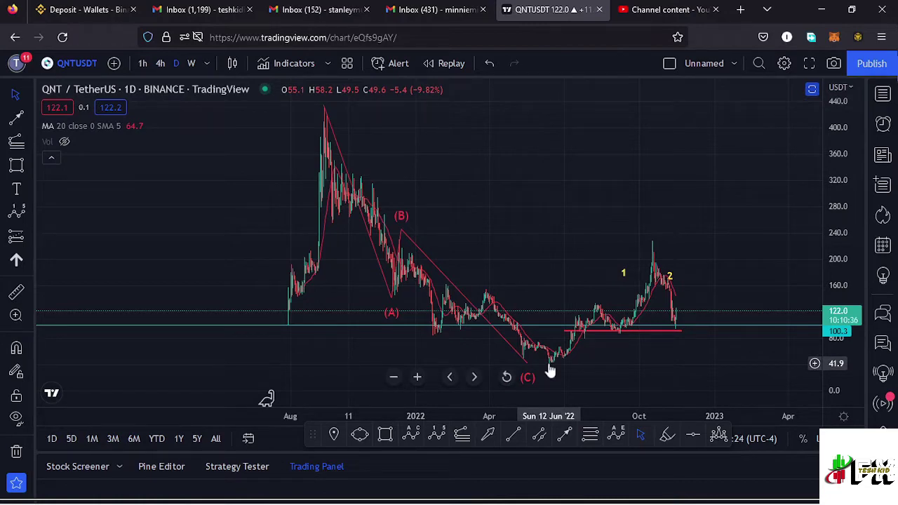
pyautogui.moveTo(655, 366); pyautogui.dragTo(576, 353)
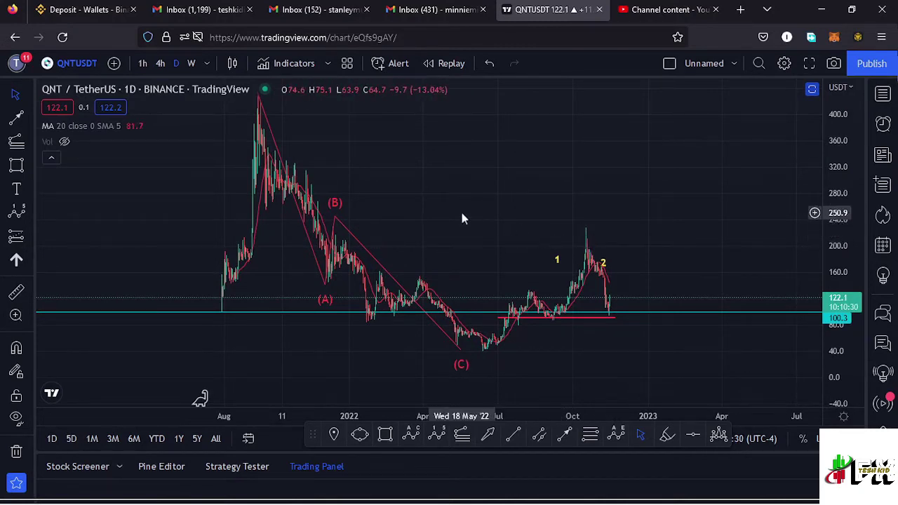
# - Switch to the 4h timeframe and centre the completed 1–5 count near 147.9 resistance
pyautogui.click(161, 63)
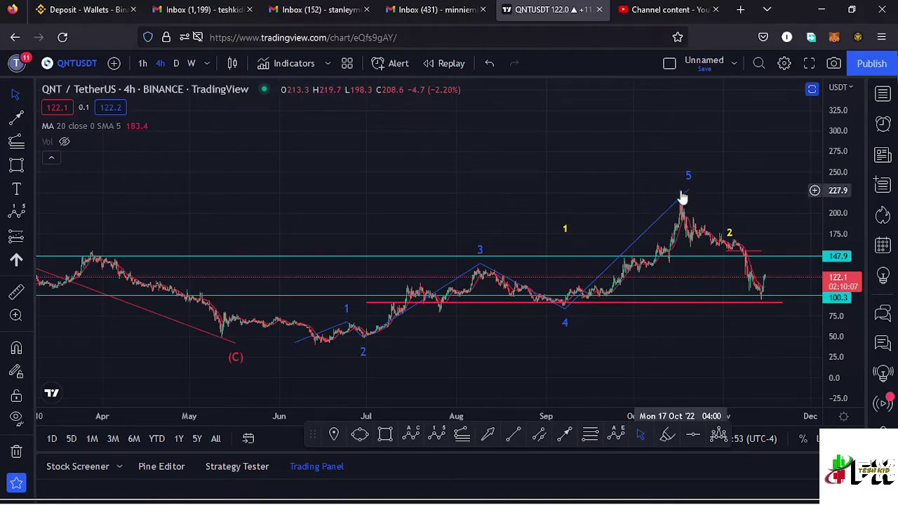
pyautogui.moveTo(683, 198); pyautogui.dragTo(669, 184)
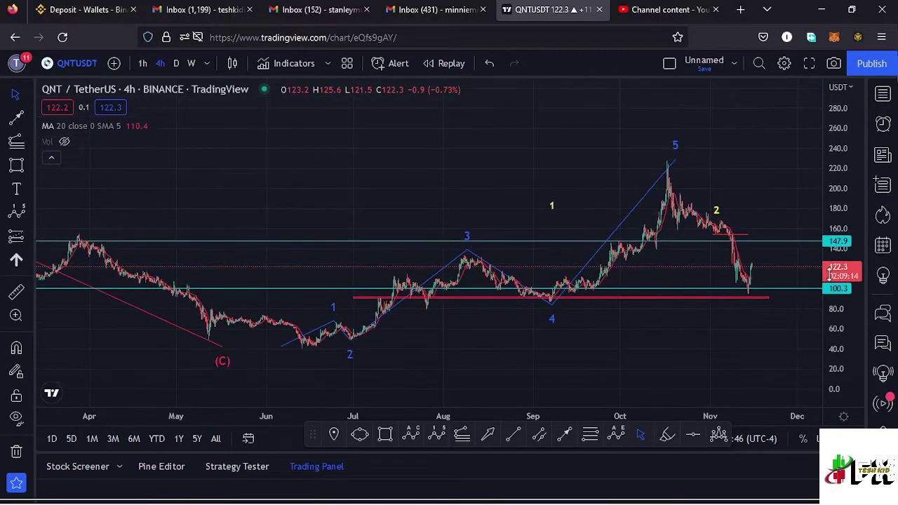
pyautogui.hscroll(3, 594, 217)
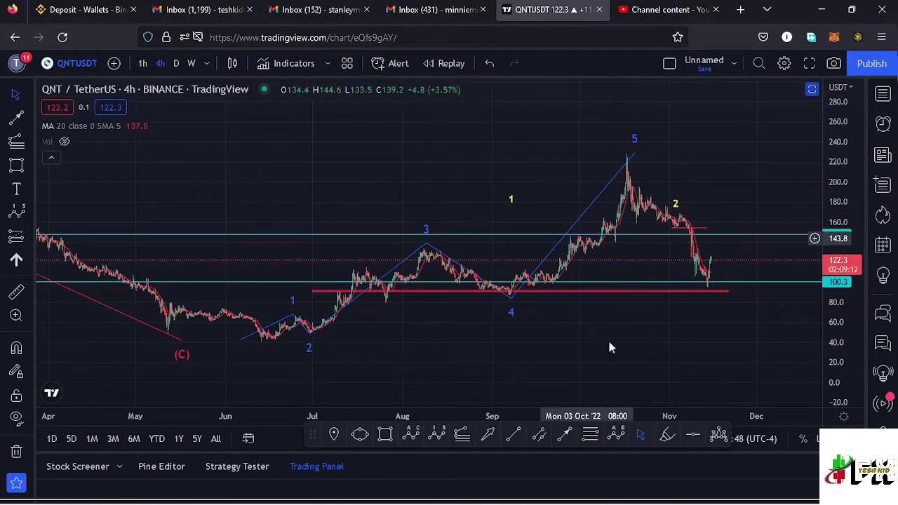
# - Draw a Fib retracement from the 40.8 June low to the 228.4 wave-5 high, 0.618 at 112.5
pyautogui.click(588, 441)
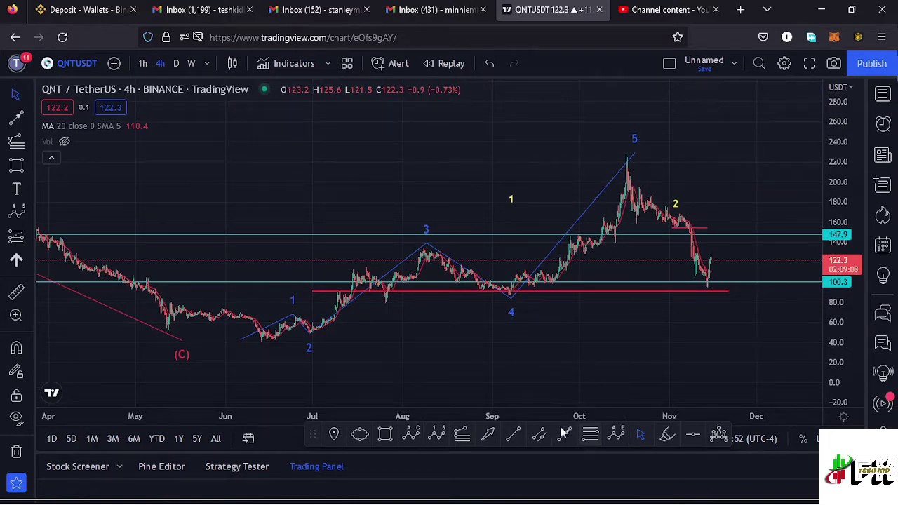
pyautogui.click(261, 341)
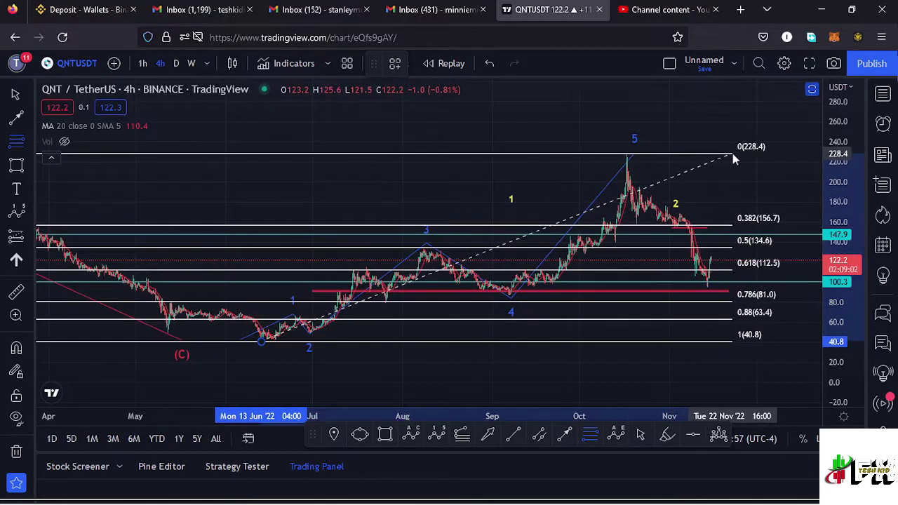
pyautogui.click(734, 160)
pyautogui.moveTo(752, 189); pyautogui.dragTo(660, 176)
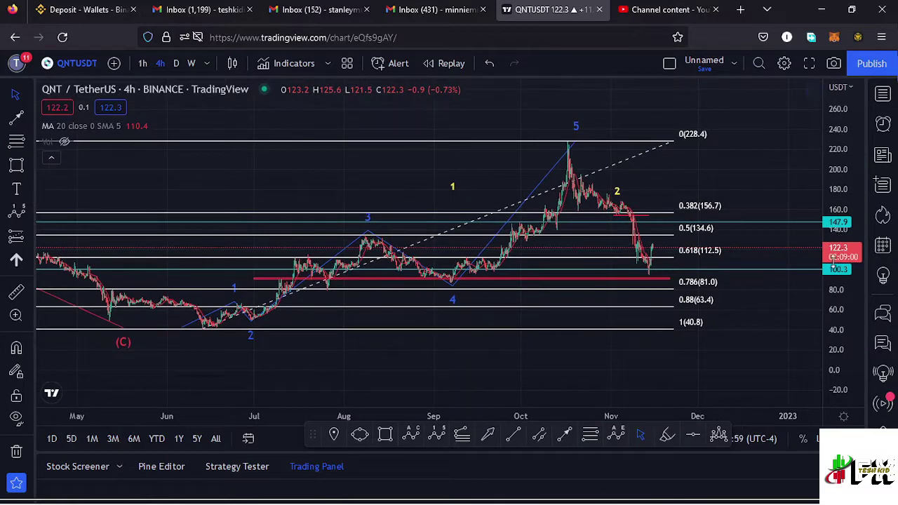
pyautogui.moveTo(834, 260); pyautogui.dragTo(834, 247)
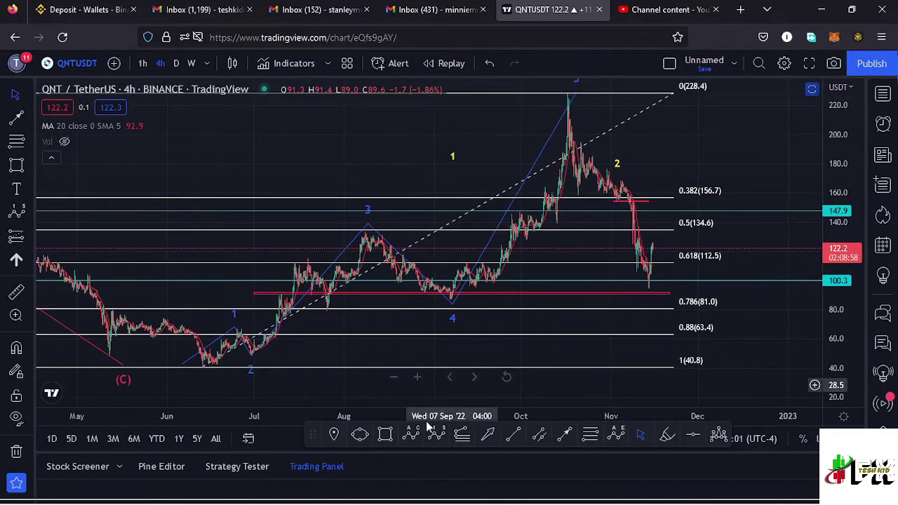
pyautogui.click(386, 434)
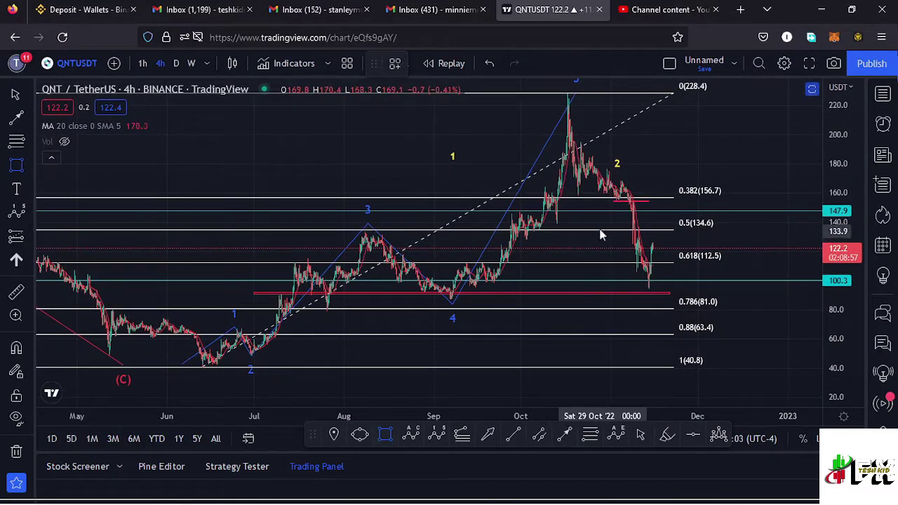
# - Draw a red box from about 134 down to 82, widened back to mid-October
pyautogui.moveTo(593, 230)
pyautogui.mouseDown()
pyautogui.moveTo(687, 264)
pyautogui.moveTo(669, 262)
pyautogui.mouseUp()
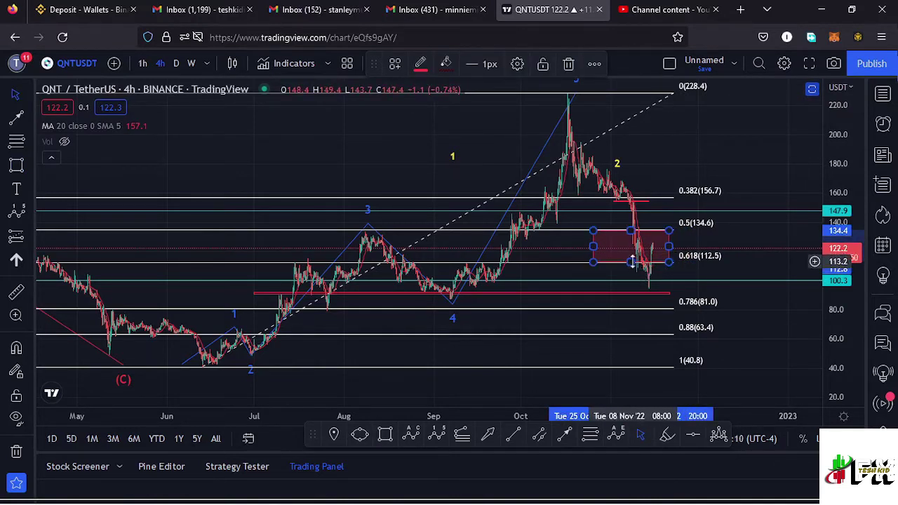
pyautogui.moveTo(632, 265); pyautogui.dragTo(635, 307)
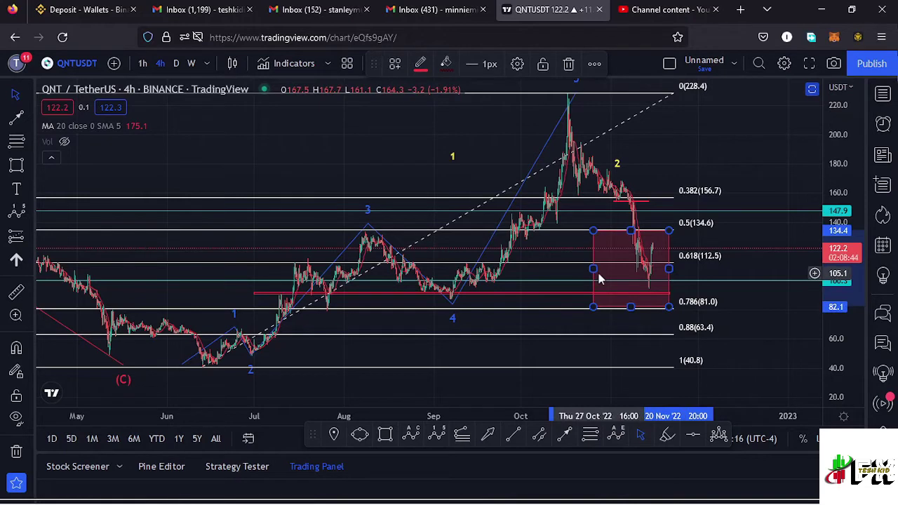
pyautogui.moveTo(595, 268); pyautogui.dragTo(557, 269)
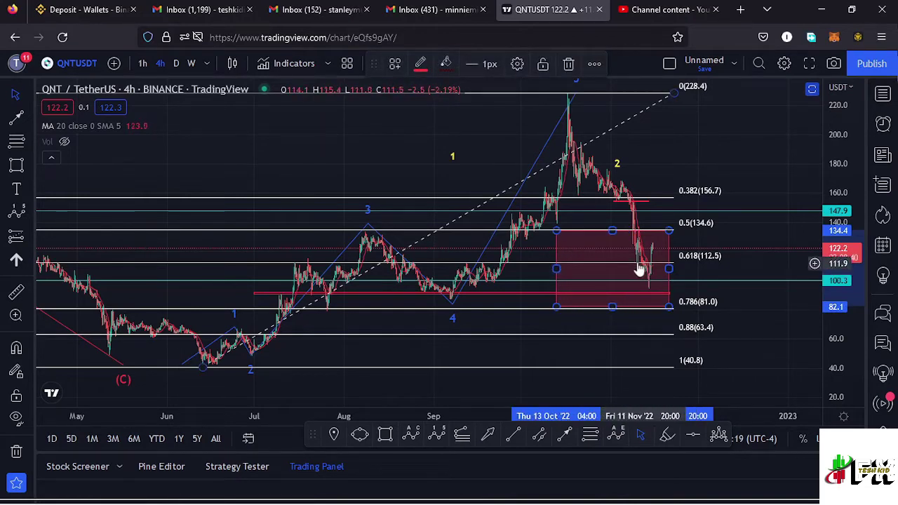
# - Delete the Fibonacci retracement and centre the chart on the red box
pyautogui.click(671, 97)
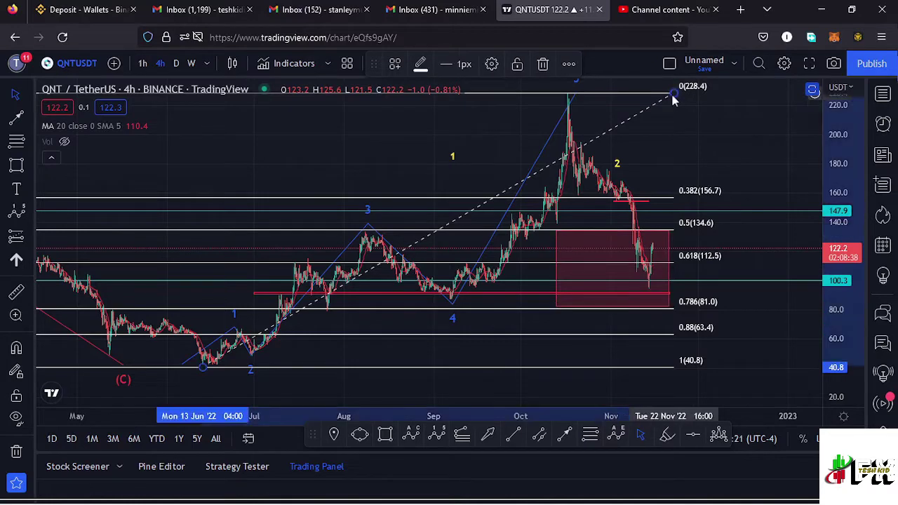
pyautogui.press('Delete')
pyautogui.scroll(4, 593, 237)
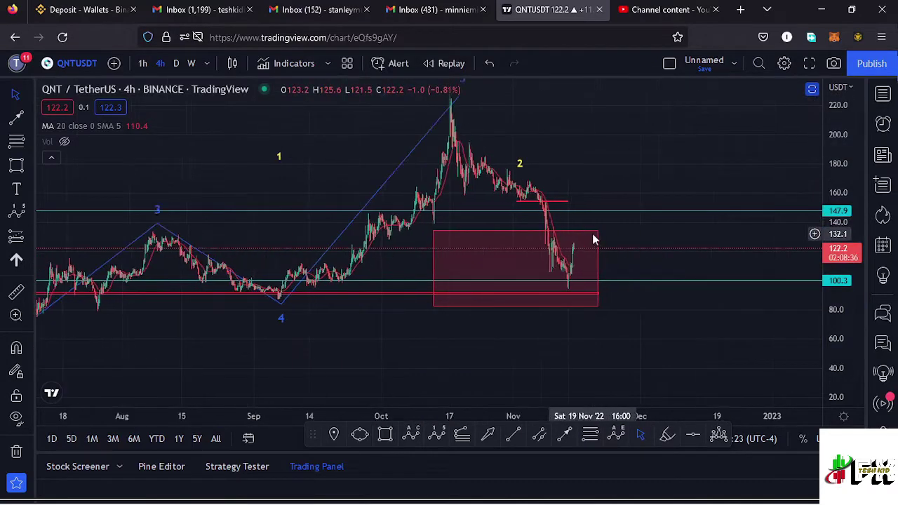
pyautogui.moveTo(571, 259); pyautogui.dragTo(691, 263)
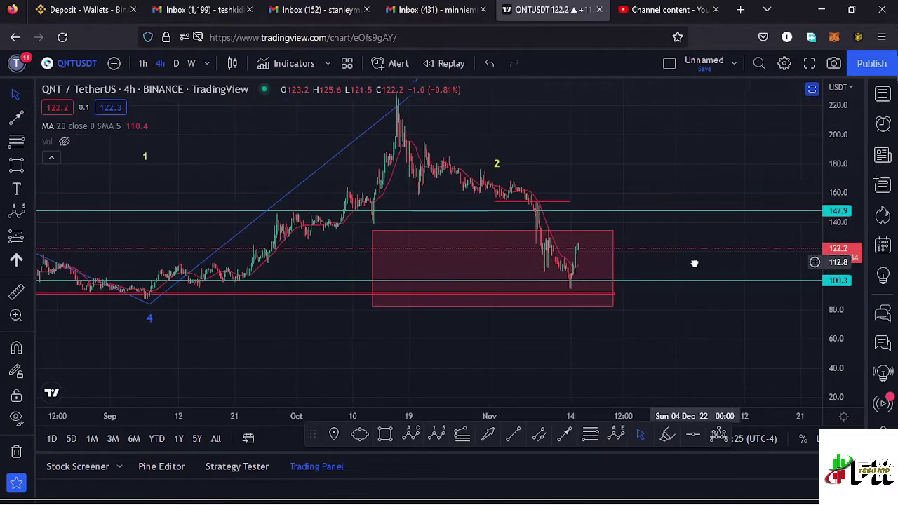
pyautogui.scroll(2, 590, 272)
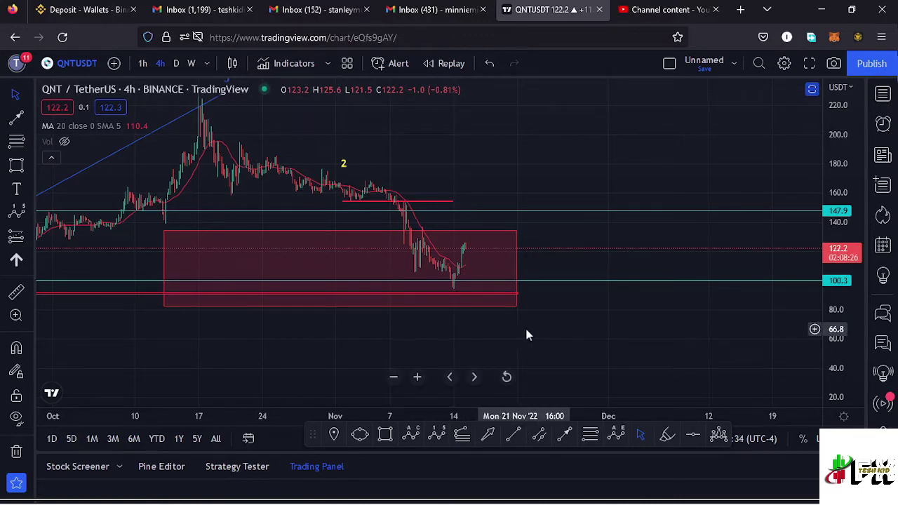
pyautogui.hscroll(-3, 625, 265)
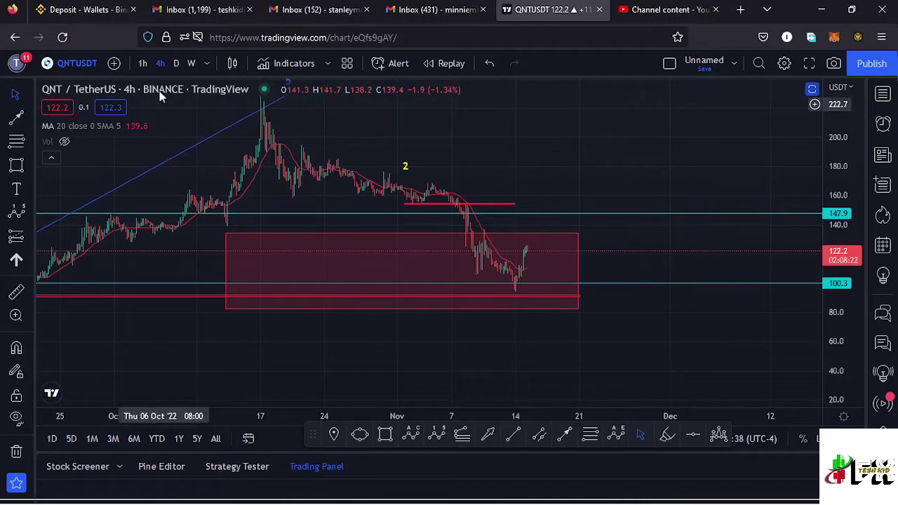
# - Switch QNT/USDT to the 1-hour timeframe and stretch the price scale vertically
pyautogui.click(143, 63)
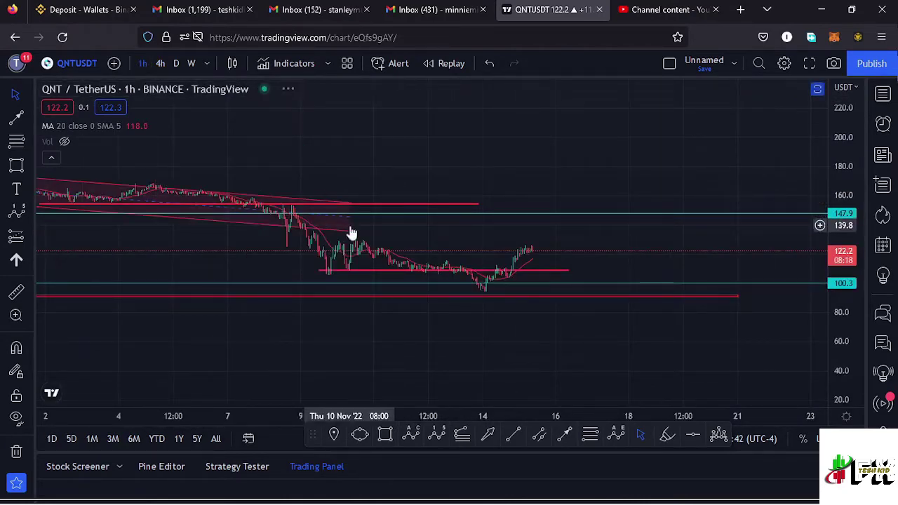
pyautogui.scroll(-3, 351, 224)
pyautogui.scroll(-3, 820, 236)
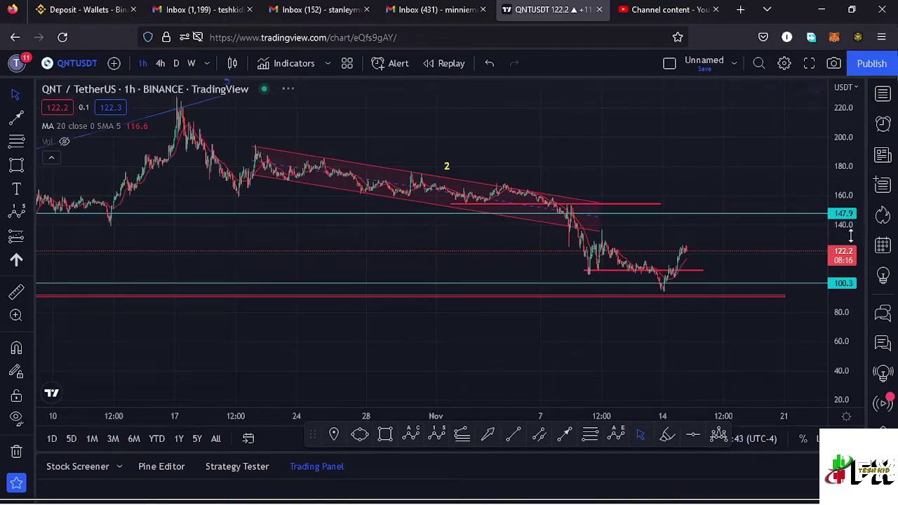
pyautogui.moveTo(850, 234); pyautogui.dragTo(851, 210)
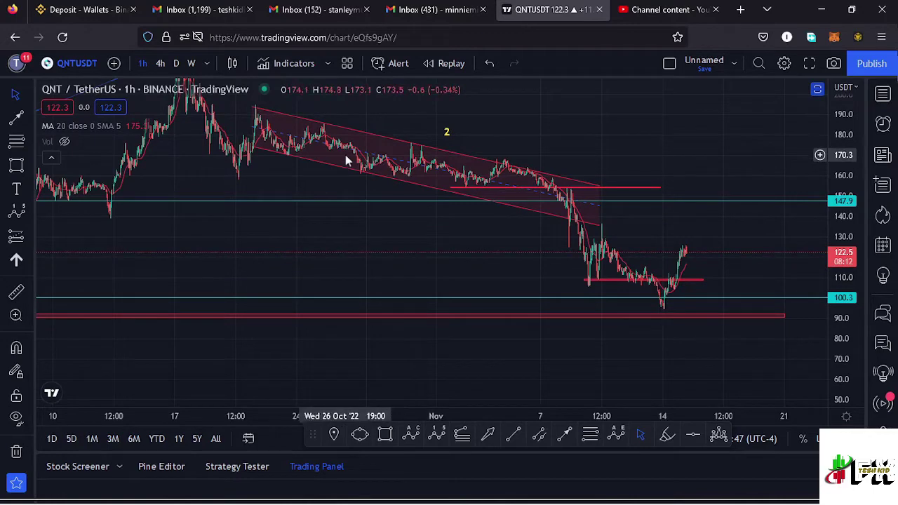
pyautogui.scroll(2, 544, 205)
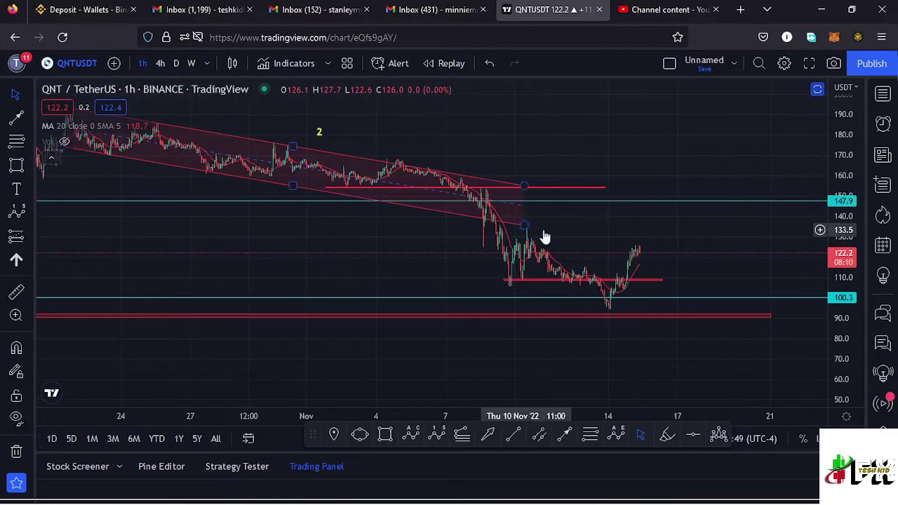
# - Rescale to about 95–155 and zoom onto the 14 Nov low near 94 and rebound
pyautogui.moveTo(592, 228); pyautogui.dragTo(622, 225)
pyautogui.scroll(2, 621, 225)
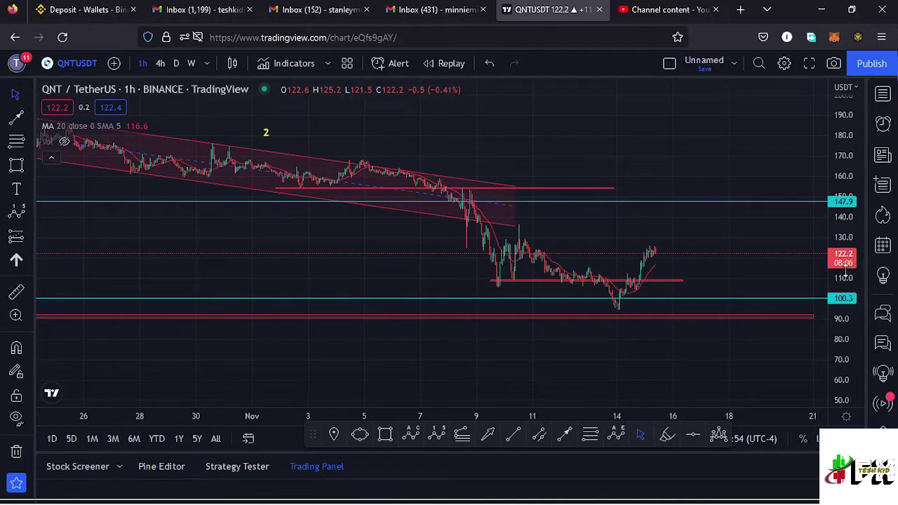
pyautogui.moveTo(845, 270); pyautogui.dragTo(846, 274)
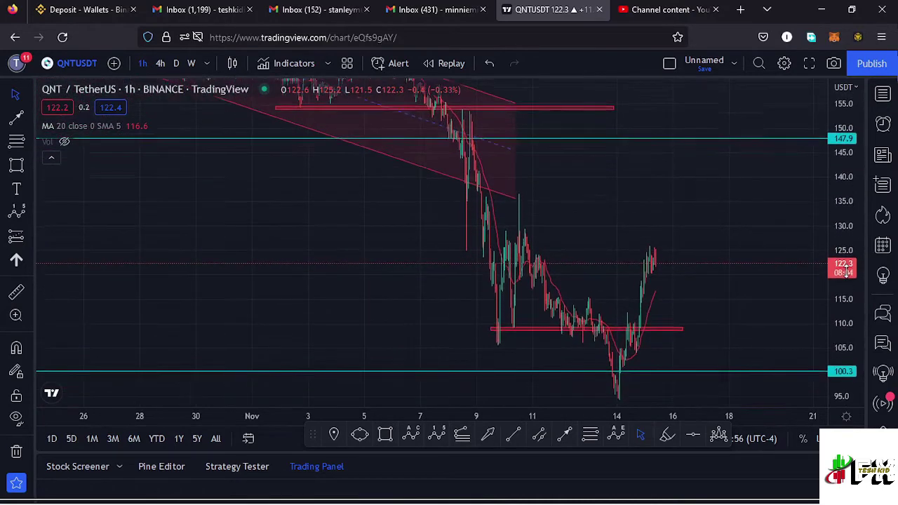
pyautogui.scroll(4, 654, 285)
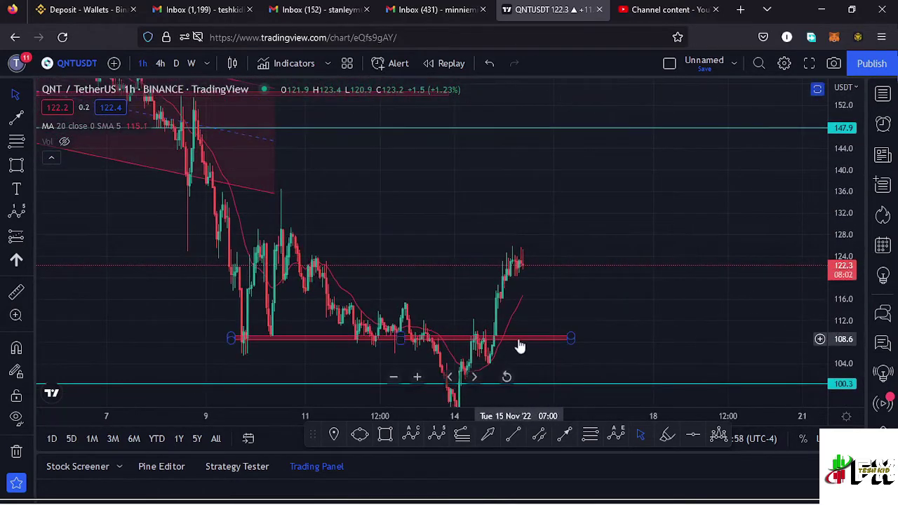
pyautogui.moveTo(559, 313); pyautogui.dragTo(639, 236)
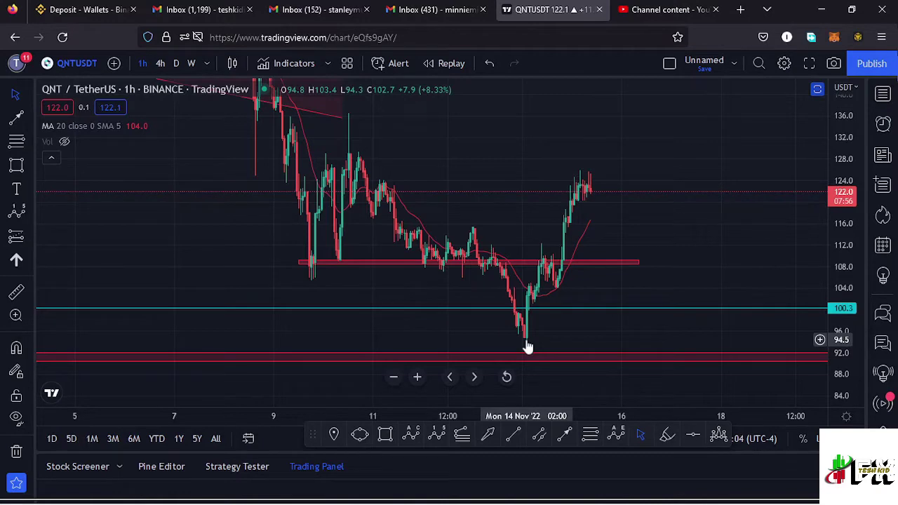
pyautogui.scroll(2, 532, 342)
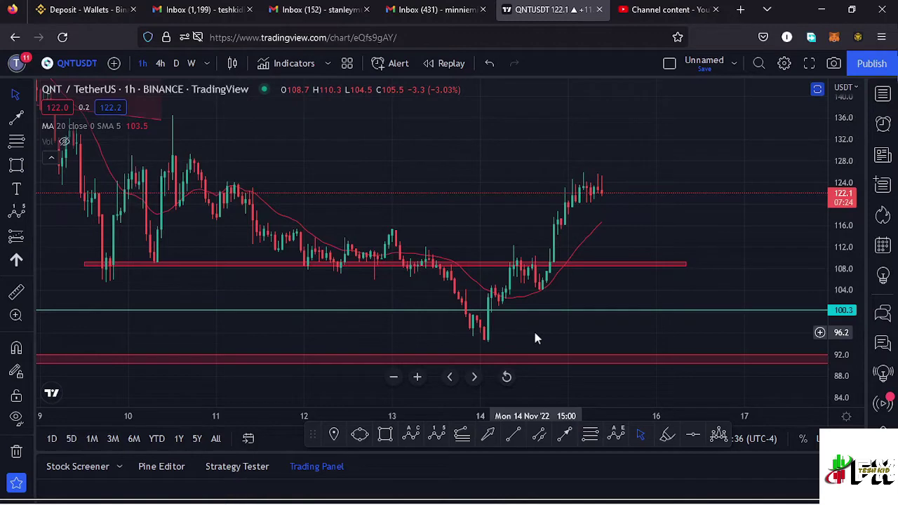
pyautogui.scroll(3, 534, 329)
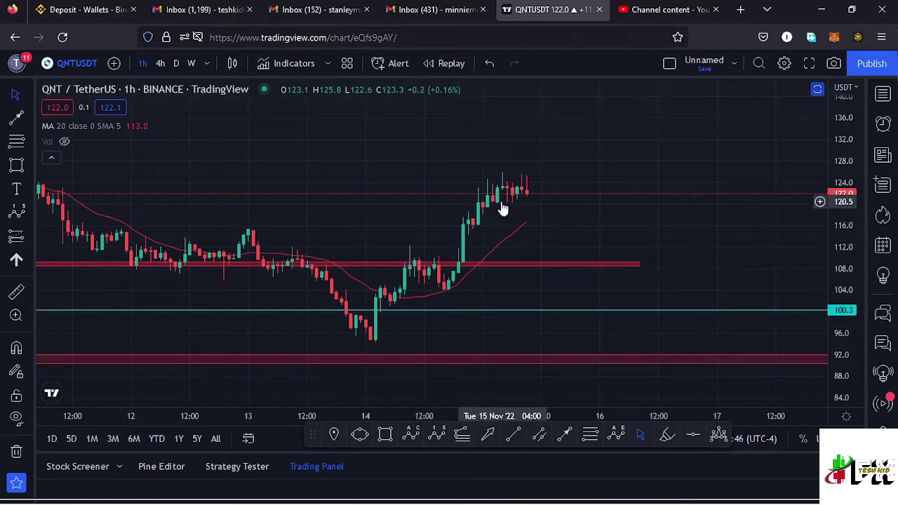
pyautogui.scroll(1, 433, 358)
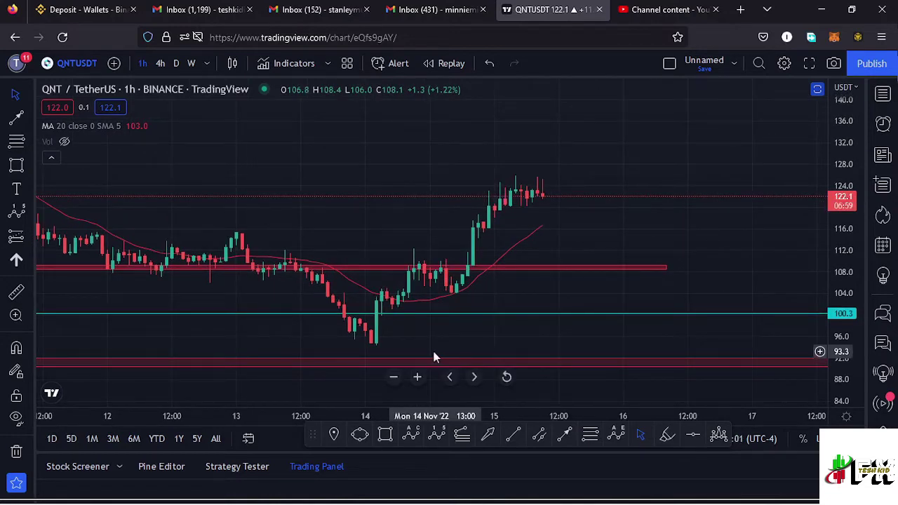
# - Draw a (0)–(5) Elliott impulse from the 14 Nov low to 136.4, then place a text label
pyautogui.click(437, 435)
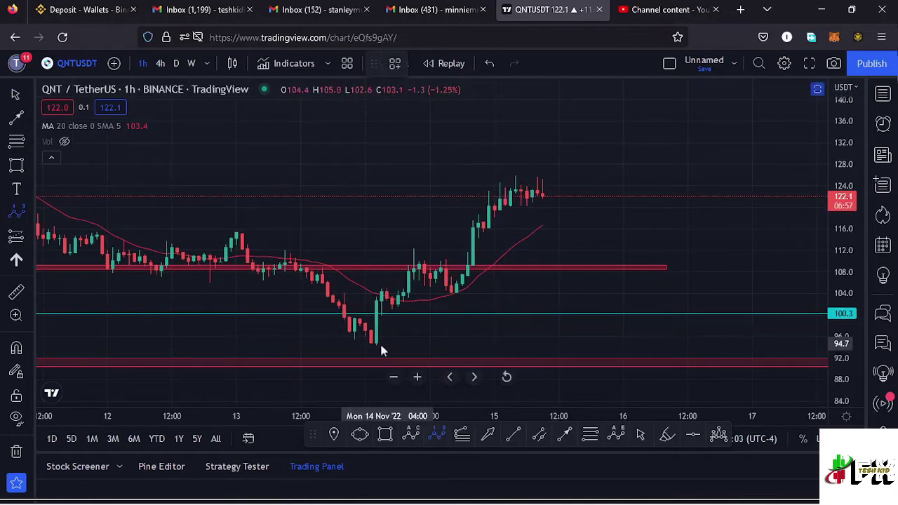
pyautogui.click(376, 344)
pyautogui.click(414, 245)
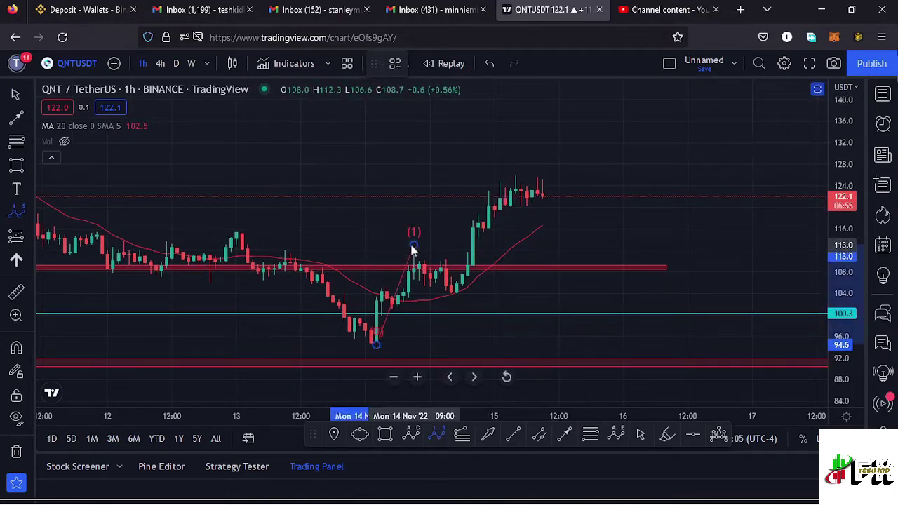
pyautogui.click(451, 291)
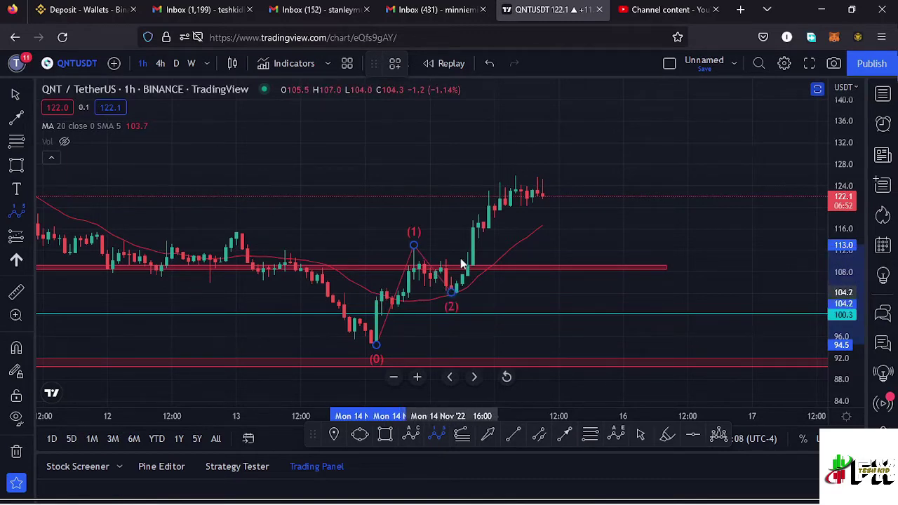
pyautogui.click(516, 169)
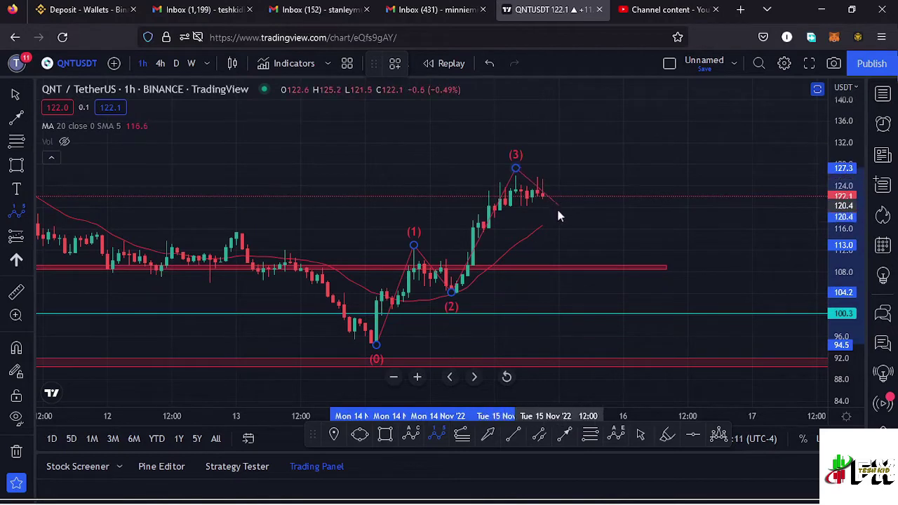
pyautogui.click(564, 214)
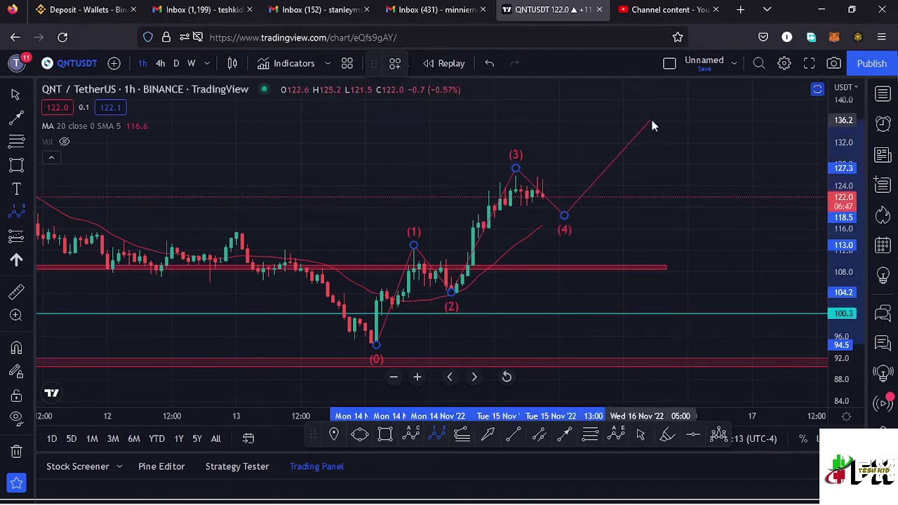
pyautogui.click(651, 120)
pyautogui.click(17, 189)
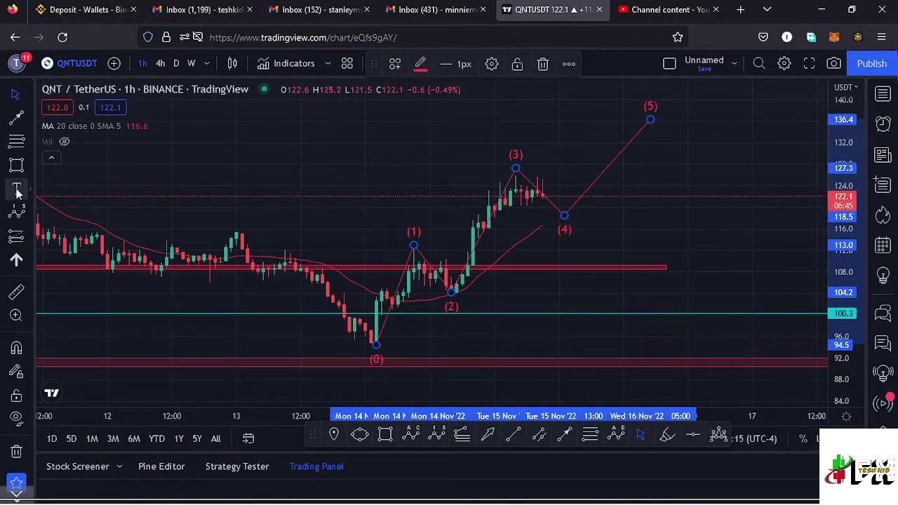
pyautogui.click(463, 169)
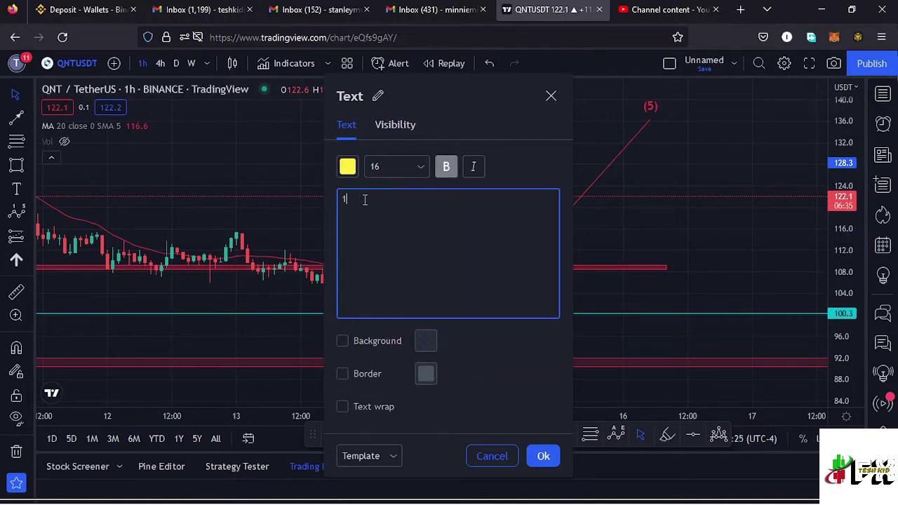
# - Confirm the yellow '1' label and nudge it just above the wave count
pyautogui.click(543, 456)
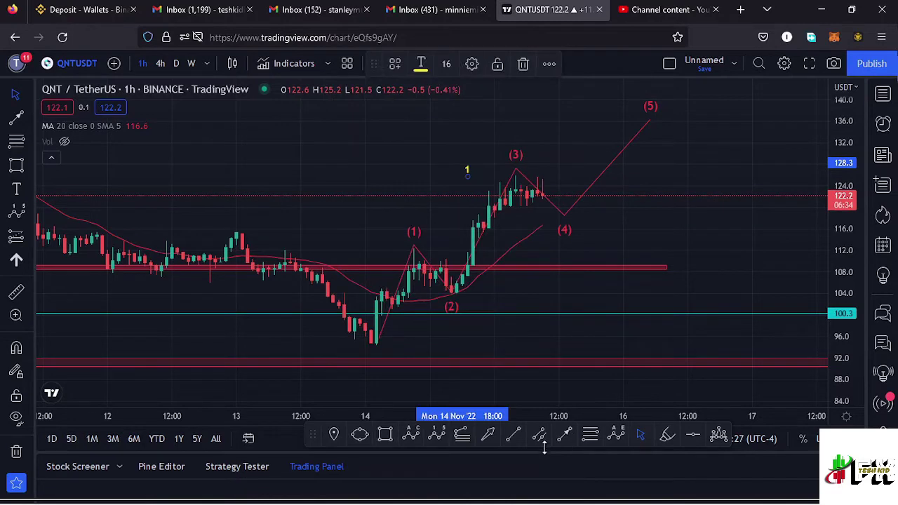
pyautogui.moveTo(467, 176); pyautogui.dragTo(461, 190)
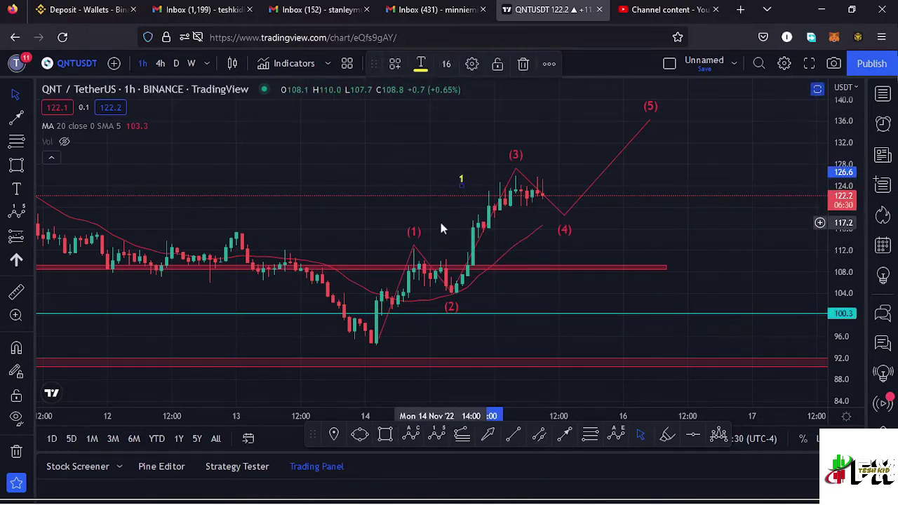
pyautogui.moveTo(439, 219)
pyautogui.mouseDown()
pyautogui.moveTo(477, 223)
pyautogui.moveTo(449, 238)
pyautogui.moveTo(446, 225)
pyautogui.mouseUp()
# - Refine wave points: (1) near 118.5, (3) up to 130.6, (4) near 117.4, (0) left to 95.6
pyautogui.click(452, 243)
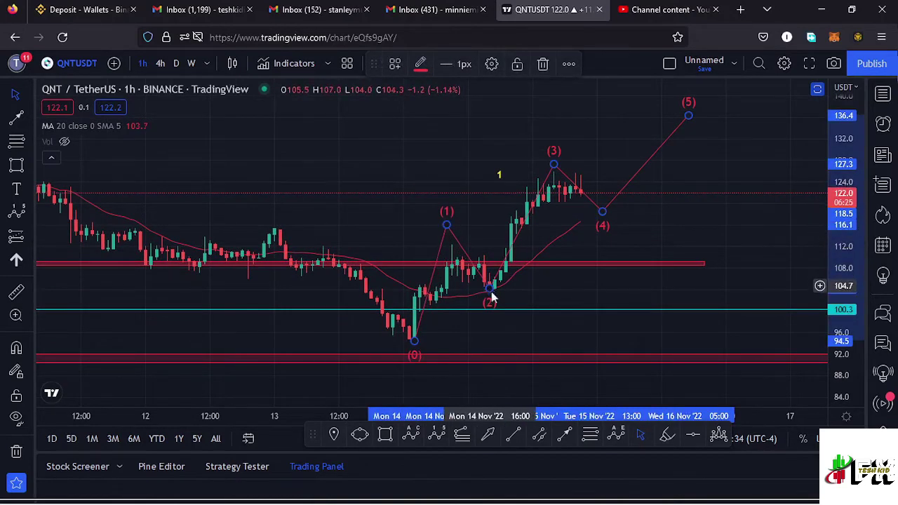
pyautogui.moveTo(490, 289); pyautogui.dragTo(491, 298)
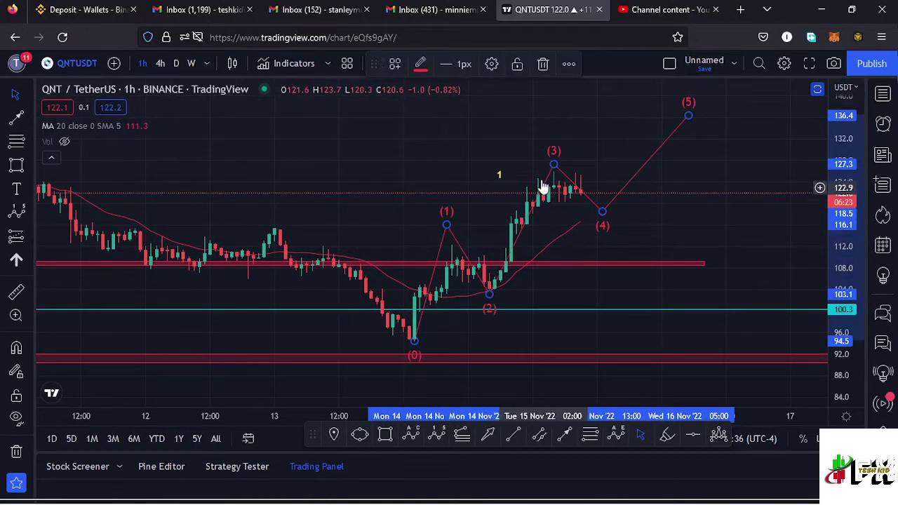
pyautogui.moveTo(553, 171); pyautogui.dragTo(543, 152)
pyautogui.moveTo(602, 211); pyautogui.dragTo(608, 217)
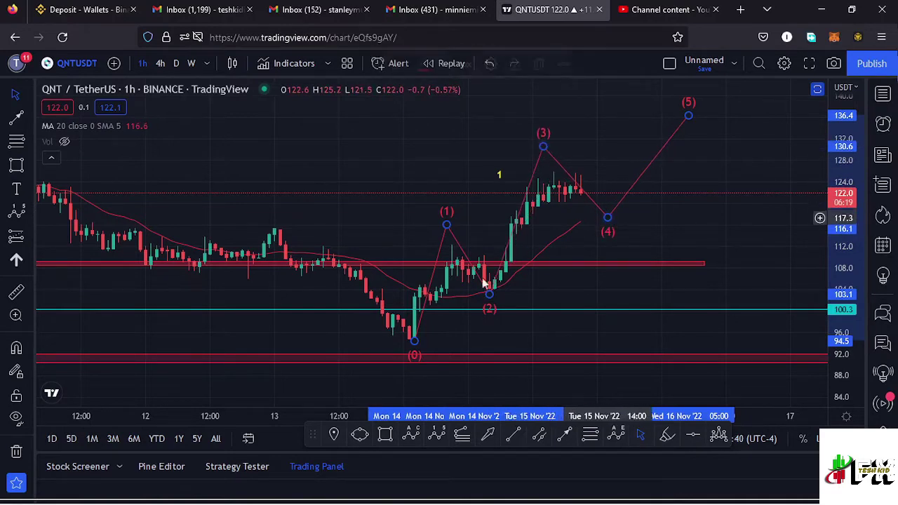
pyautogui.moveTo(414, 341)
pyautogui.mouseDown()
pyautogui.moveTo(400, 348)
pyautogui.moveTo(387, 335)
pyautogui.mouseUp()
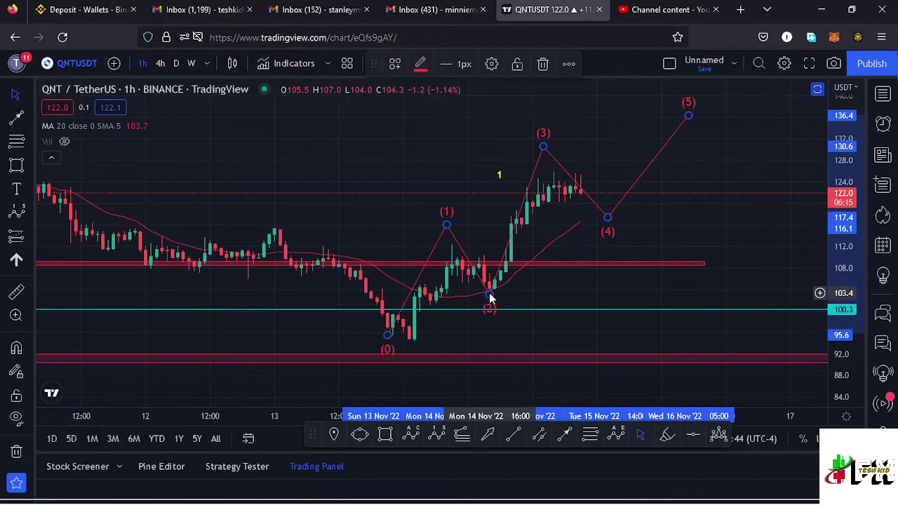
pyautogui.moveTo(489, 294); pyautogui.dragTo(489, 299)
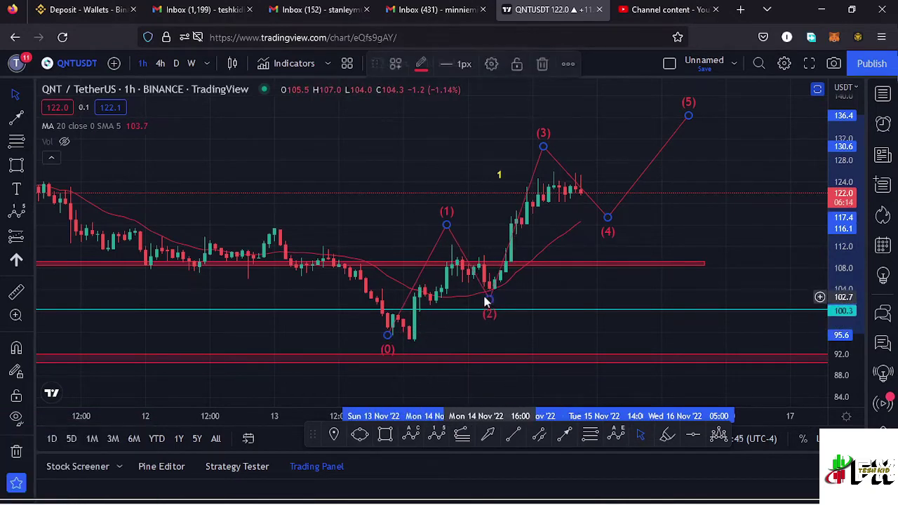
# - Add a Trend-Based Fib Extension from the wave low and lift (3) to about 132.8 under 1.618
pyautogui.click(462, 436)
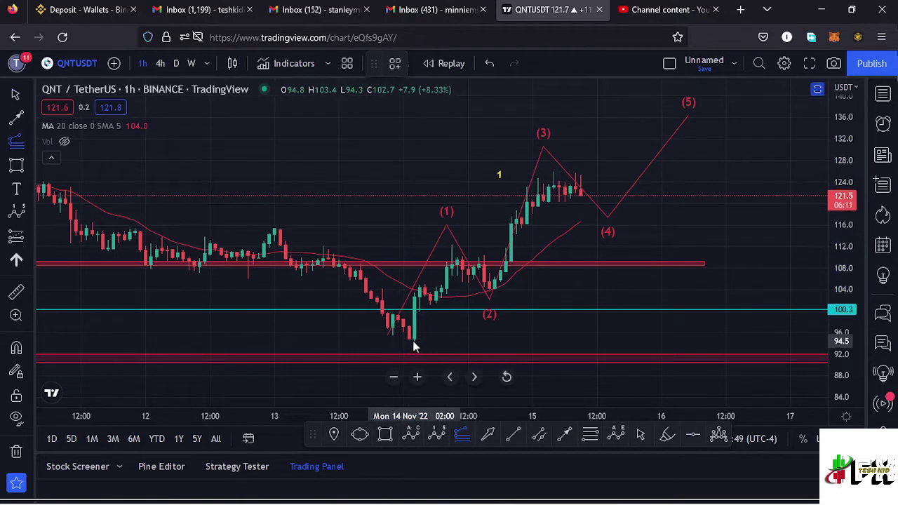
pyautogui.click(414, 341)
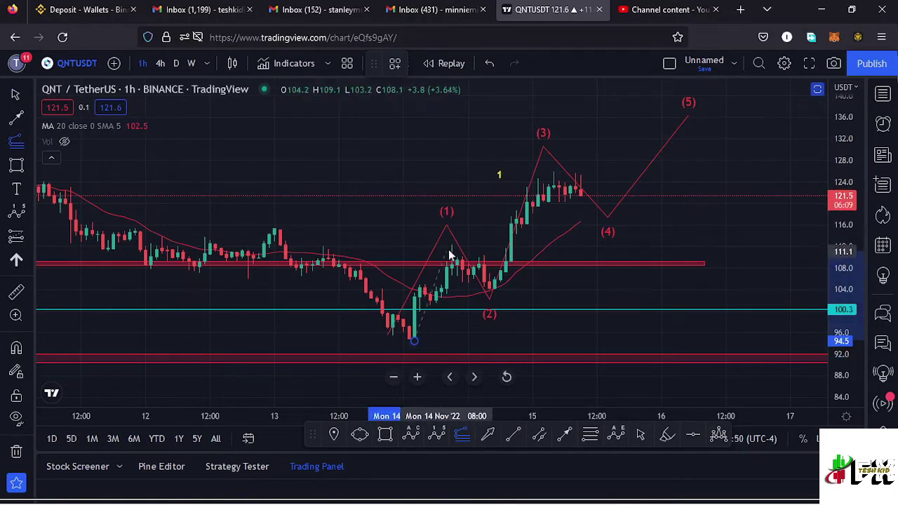
pyautogui.click(451, 246)
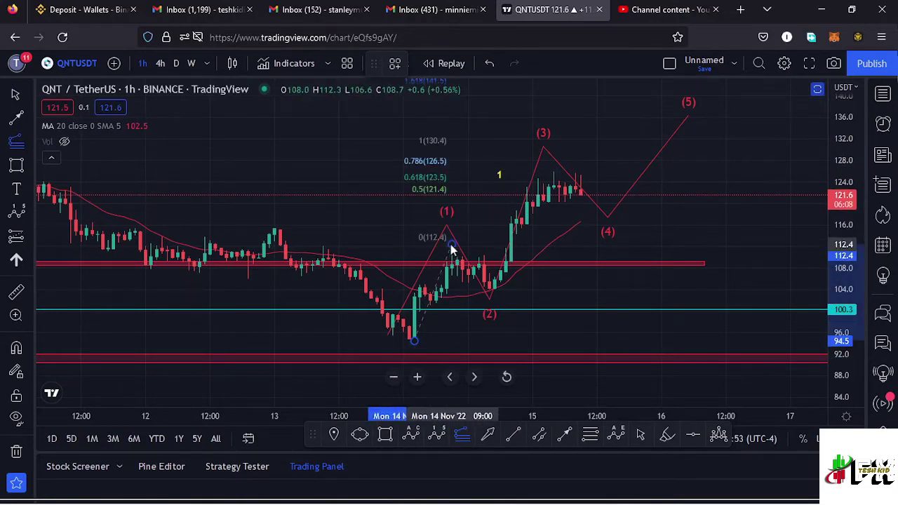
pyautogui.click(691, 295)
pyautogui.moveTo(743, 239); pyautogui.dragTo(722, 245)
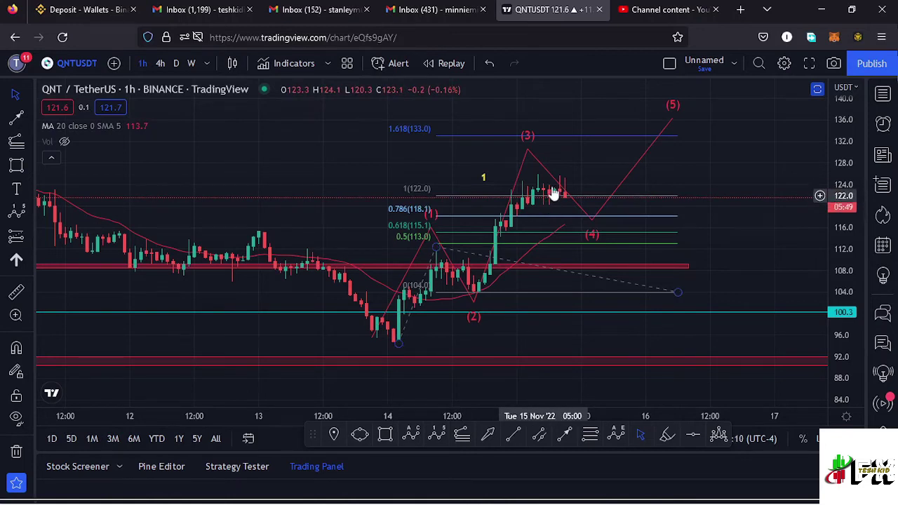
pyautogui.moveTo(527, 151); pyautogui.dragTo(539, 138)
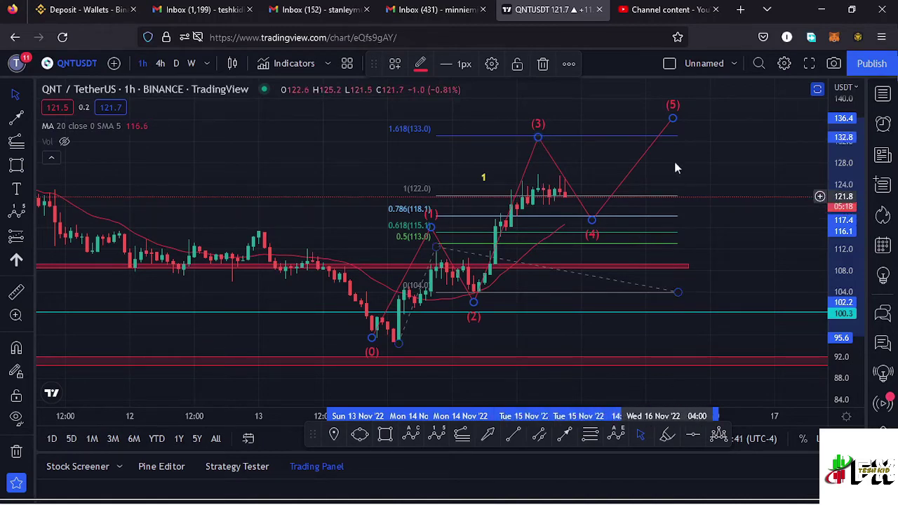
# - Draw a small red box at the wave (3) peak near 133 and delete the Fibonacci extension
pyautogui.click(386, 439)
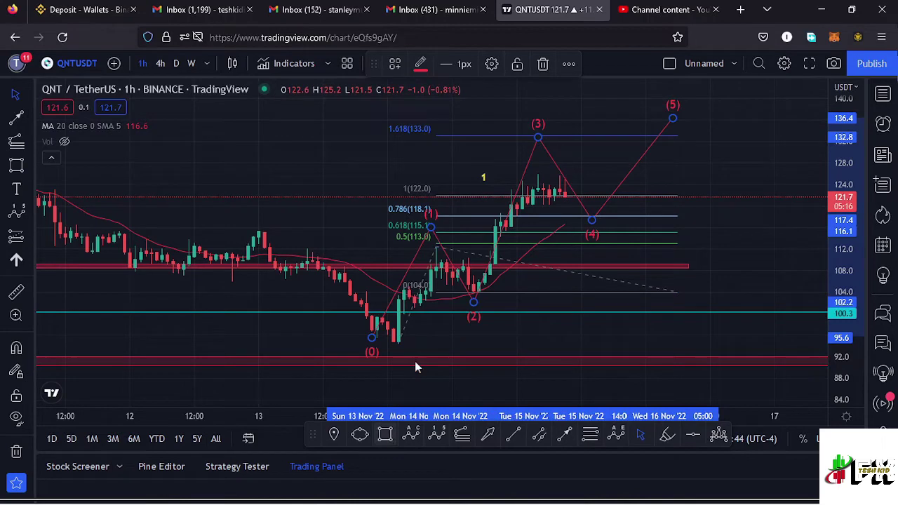
pyautogui.click(532, 134)
pyautogui.click(563, 142)
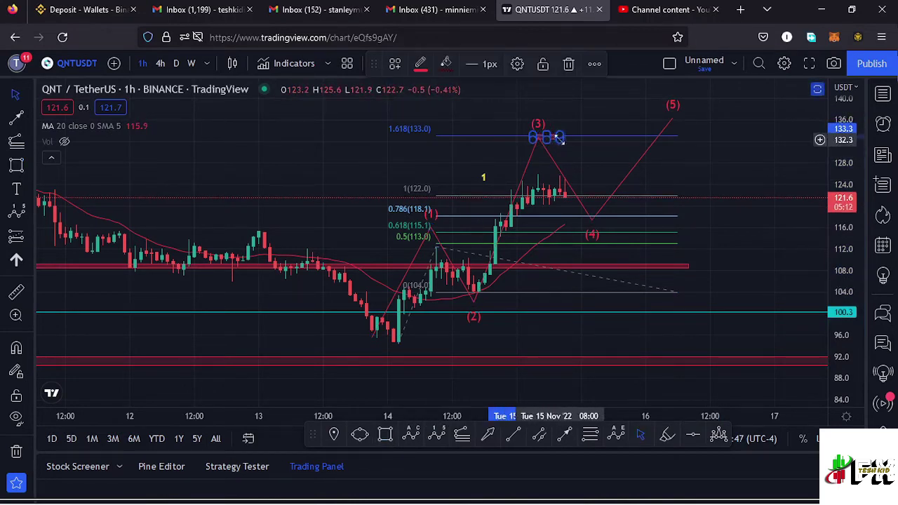
pyautogui.click(674, 294)
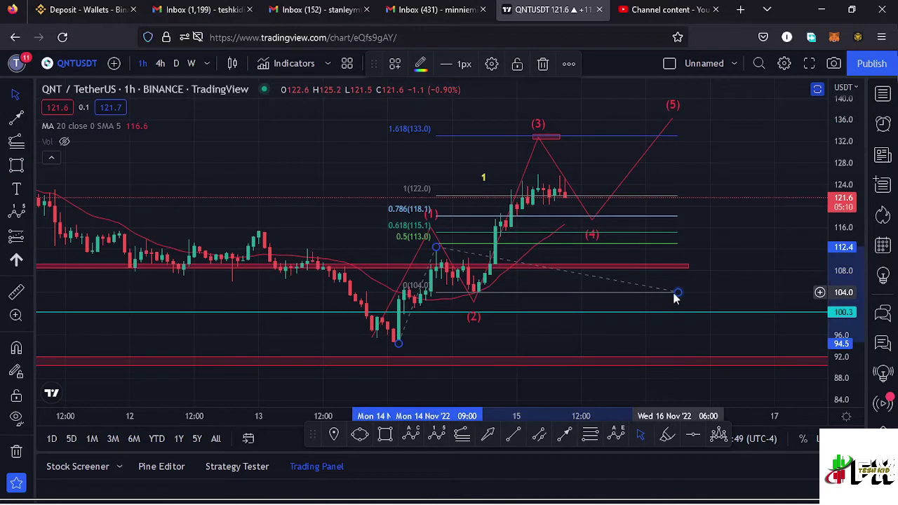
pyautogui.press('Delete')
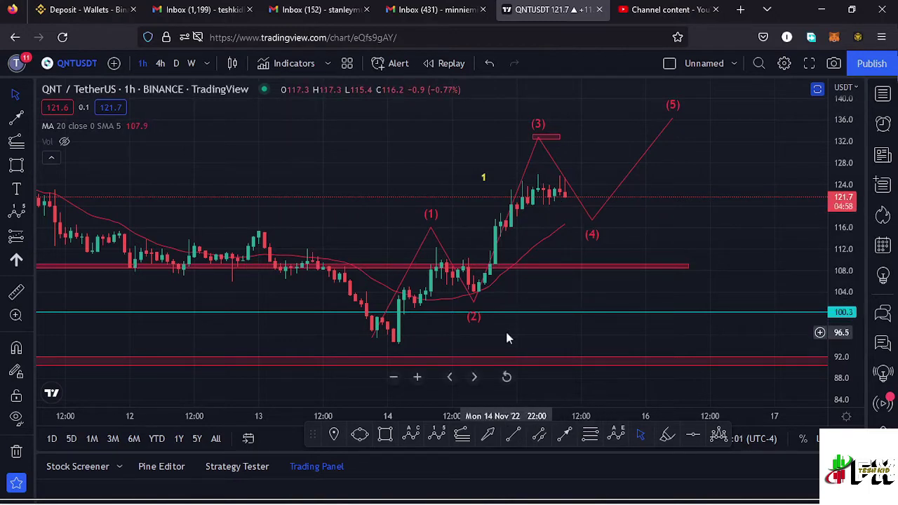
# - Draw a Fib retracement from the wave (2) low to 125.9 and lower wave (4) to about 112.2
pyautogui.hotkey('alt', 'f')
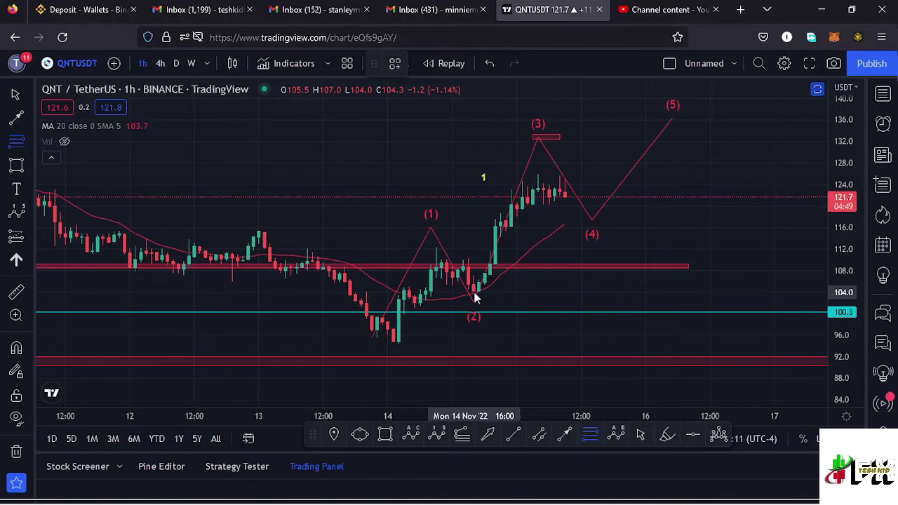
pyautogui.click(474, 293)
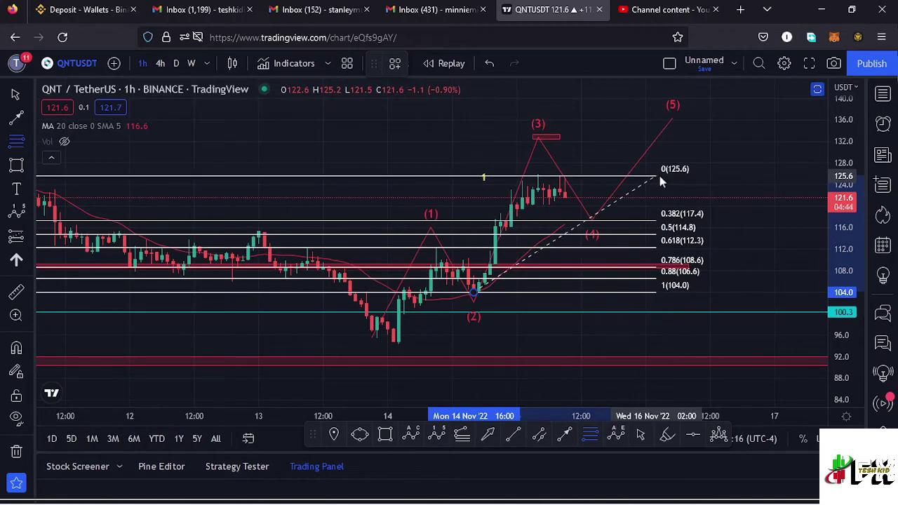
pyautogui.click(661, 174)
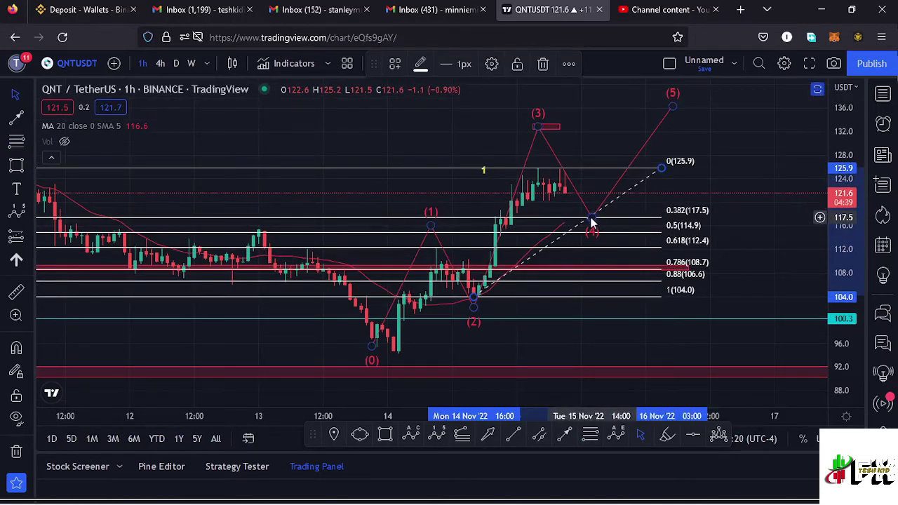
pyautogui.moveTo(593, 219); pyautogui.dragTo(591, 247)
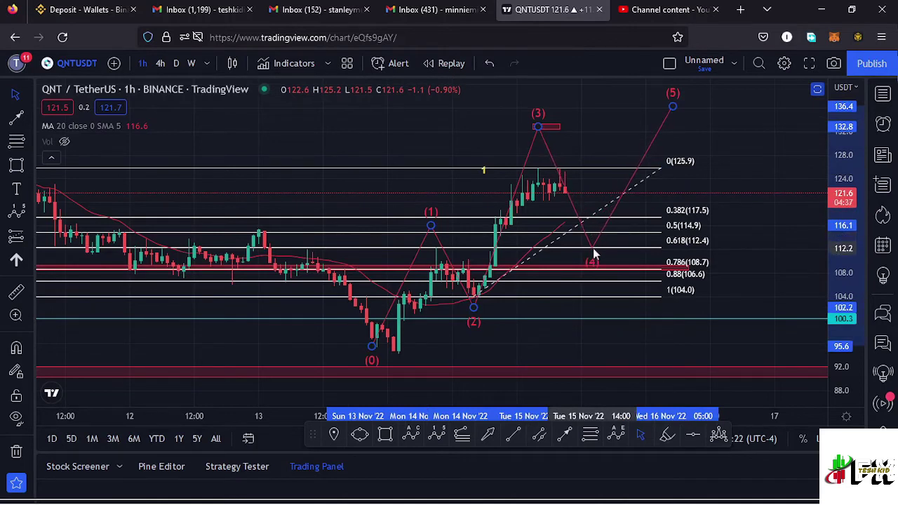
# - Box the 112–115 wave (4) zone in red between the 0.5 and 0.618 levels
pyautogui.click(386, 438)
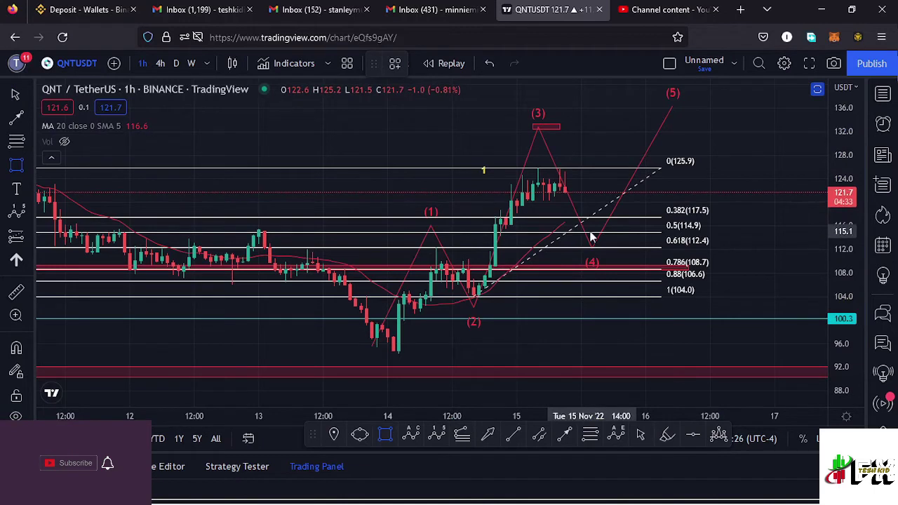
pyautogui.moveTo(592, 232); pyautogui.dragTo(627, 249)
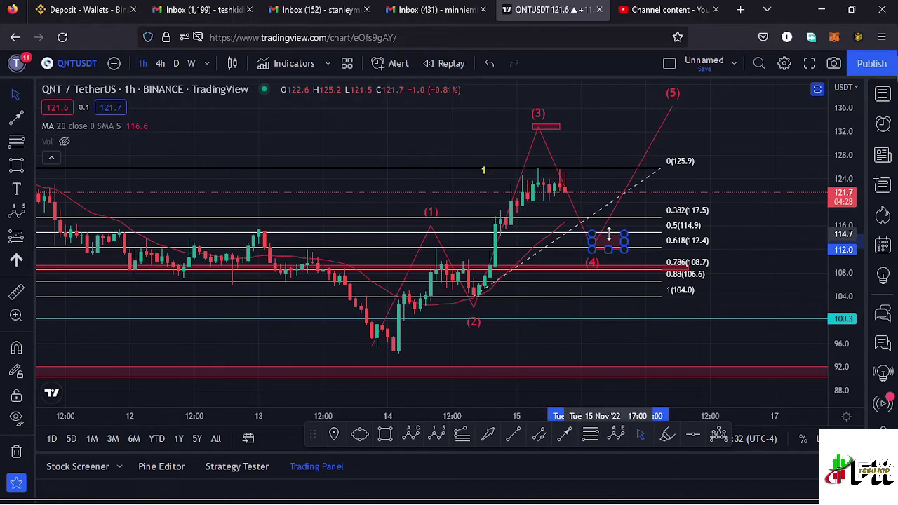
pyautogui.click(659, 168)
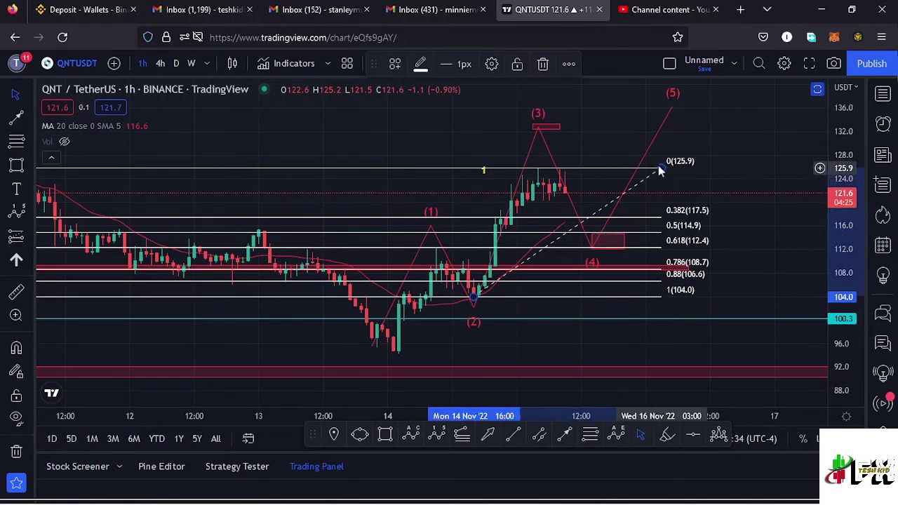
# - Delete the Fibonacci retracement, widen the wave (4) box leftward, and drag wave (5) higher
pyautogui.press('Delete')
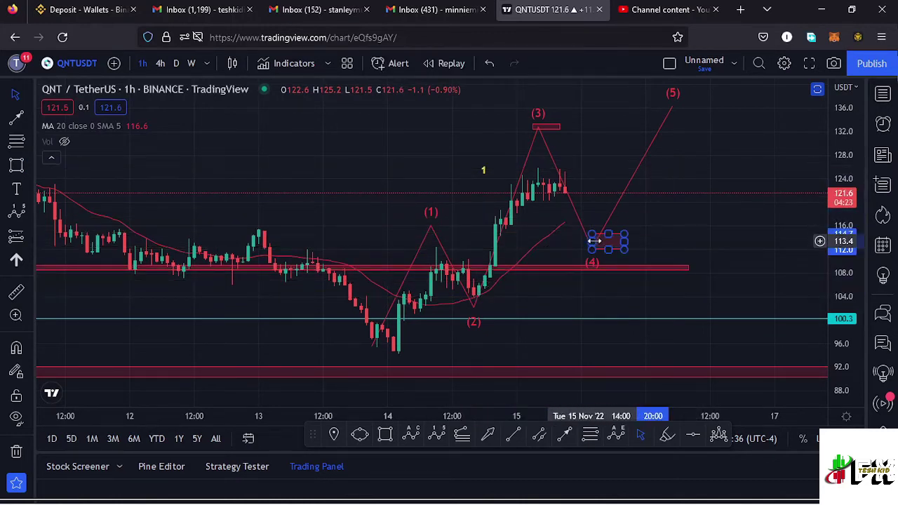
pyautogui.moveTo(593, 241); pyautogui.dragTo(570, 242)
pyautogui.click(654, 126)
pyautogui.moveTo(671, 104); pyautogui.dragTo(689, 93)
pyautogui.moveTo(605, 143); pyautogui.dragTo(588, 168)
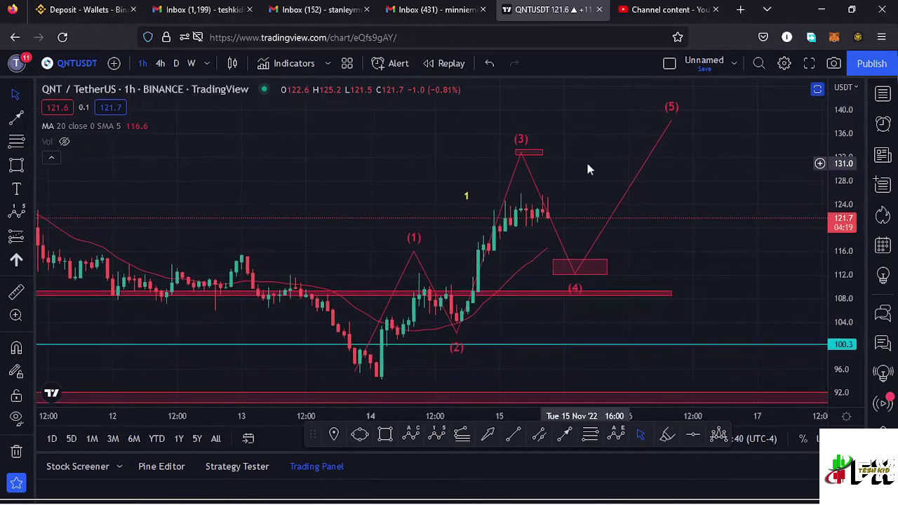
# - Delete the yellow 1 label and raise the wave (5) target to about 140.8
pyautogui.click(466, 195)
pyautogui.press('Delete')
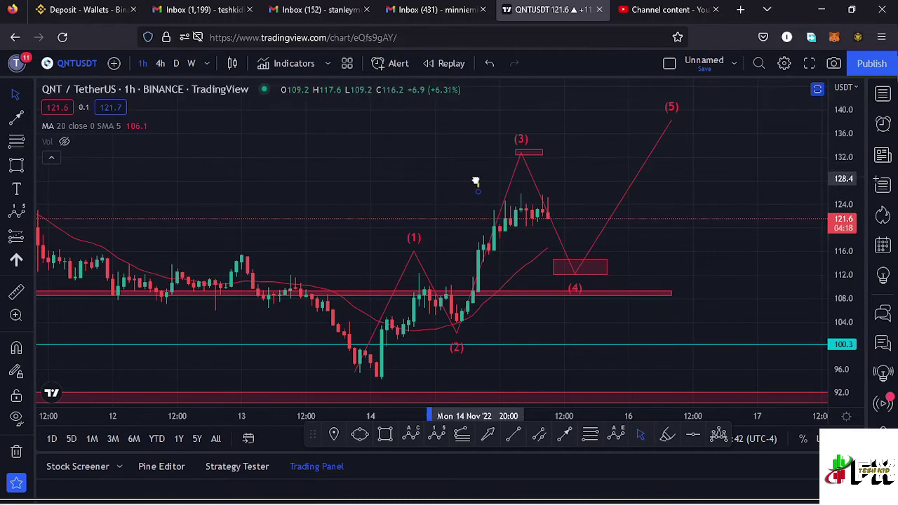
pyautogui.click(476, 182)
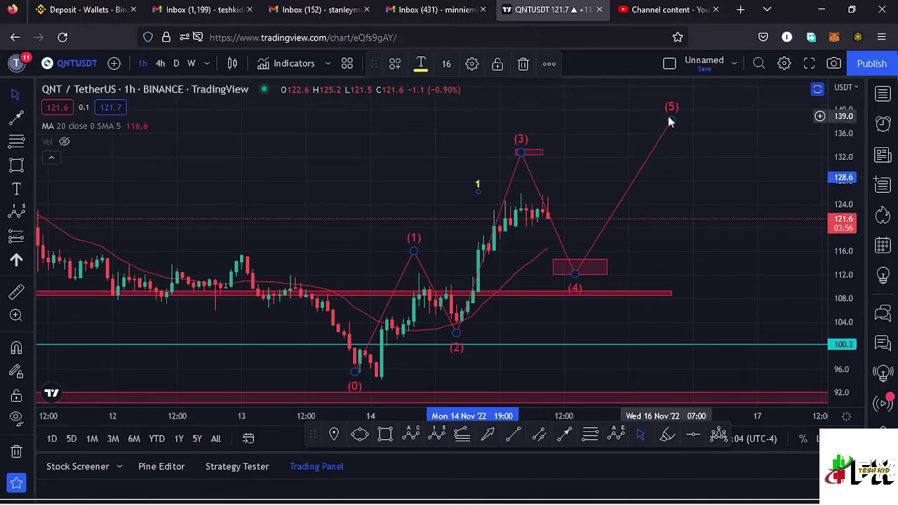
pyautogui.moveTo(669, 122); pyautogui.dragTo(681, 106)
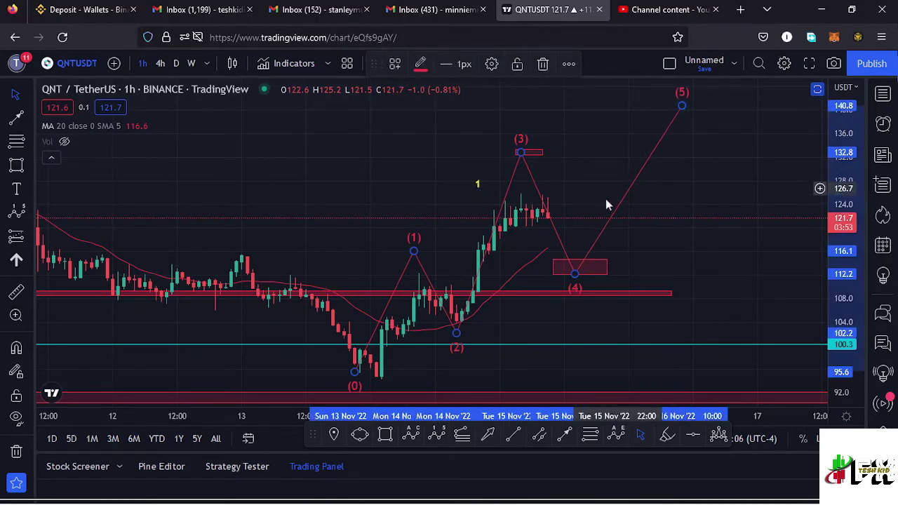
pyautogui.scroll(3, 533, 225)
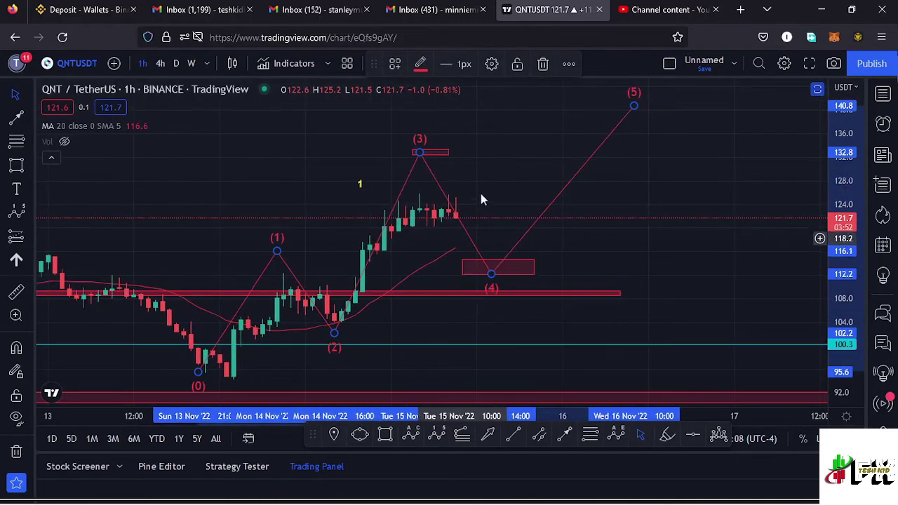
pyautogui.moveTo(481, 200); pyautogui.dragTo(617, 196)
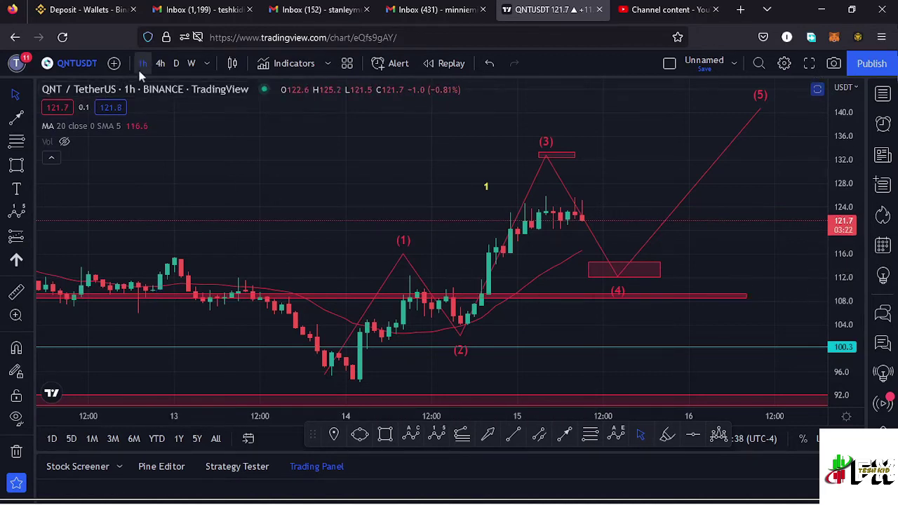
# - Put QNT/USDT on the 4h interval, restore the RSI and MACD panes, and maximize RSI
pyautogui.click(160, 64)
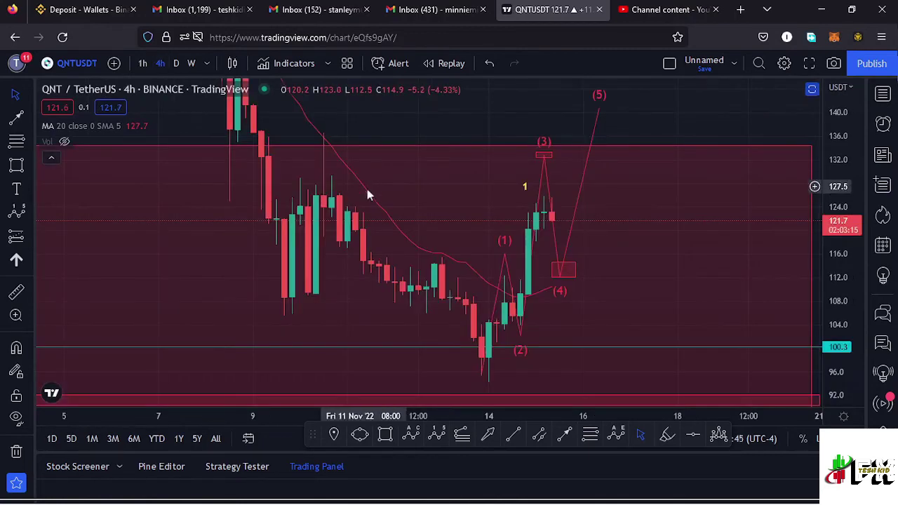
pyautogui.scroll(3, 411, 212)
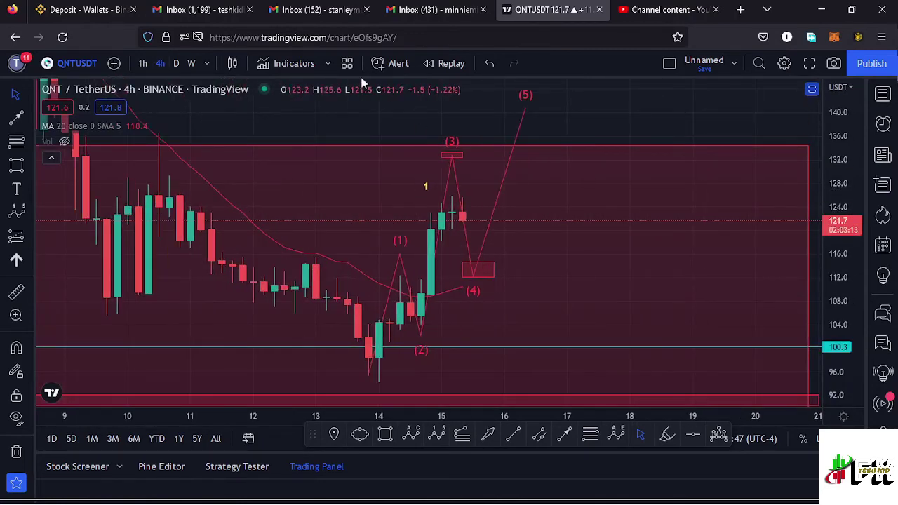
pyautogui.click(812, 90)
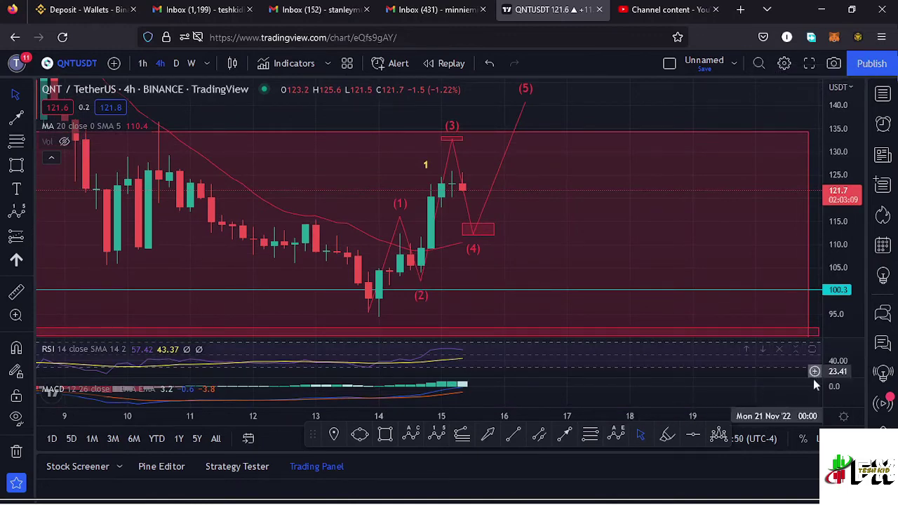
pyautogui.click(812, 349)
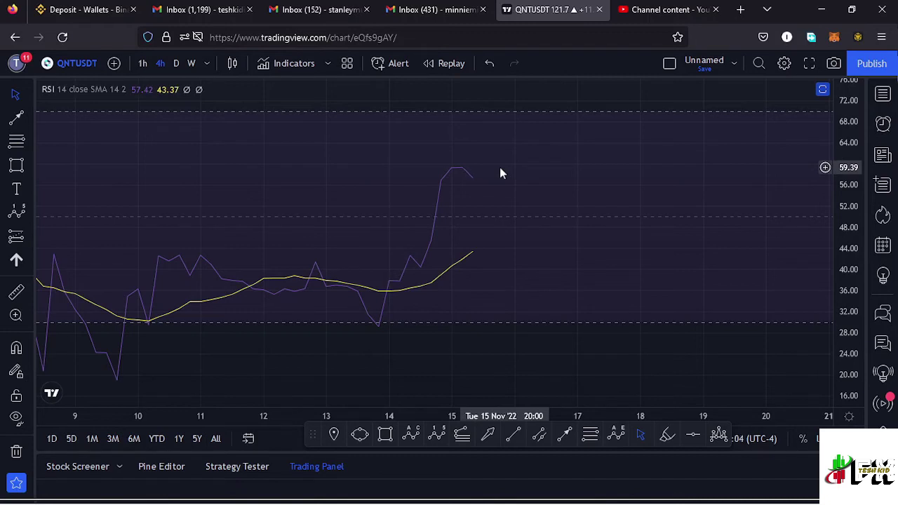
# - Return the RSI pane to normal size and maximize the MACD pane alone
pyautogui.click(823, 91)
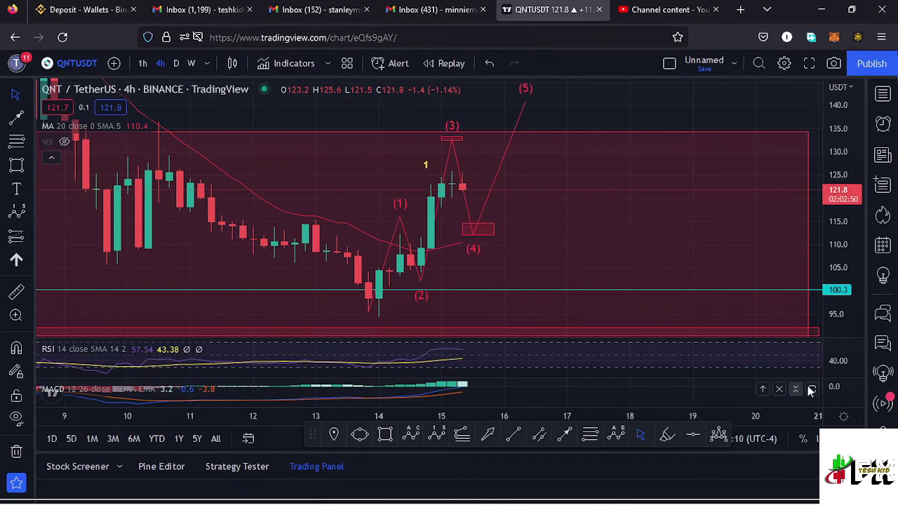
pyautogui.click(814, 390)
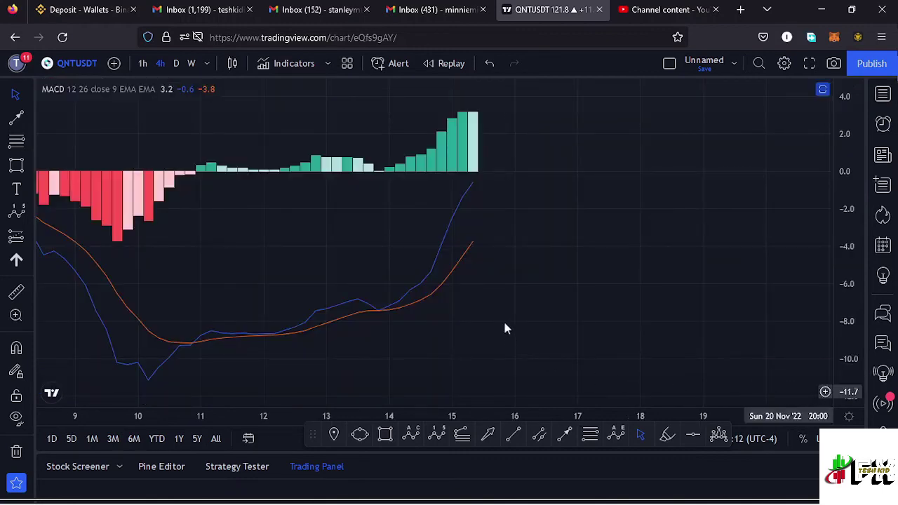
pyautogui.scroll(1, 650, 336)
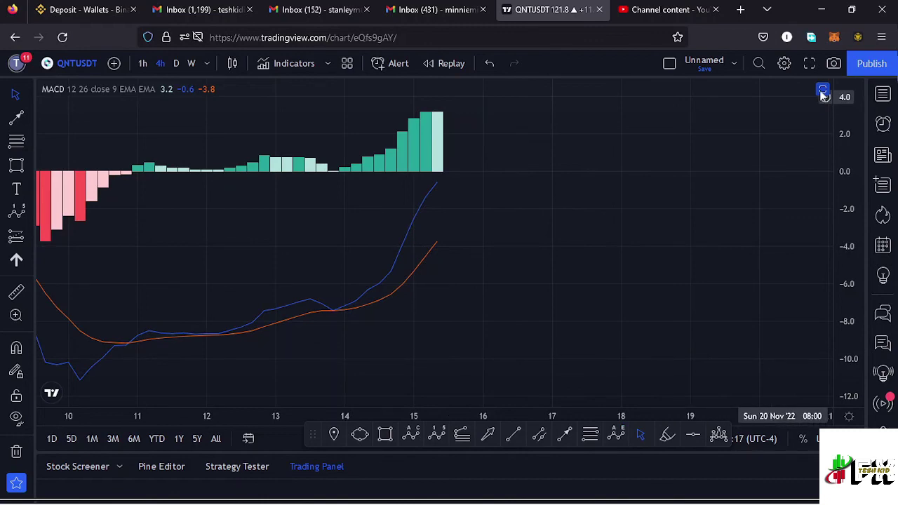
# - Restore the combined price, RSI and MACD layout and zoom out the 4-hour price chart
pyautogui.doubleClick(587, 205)
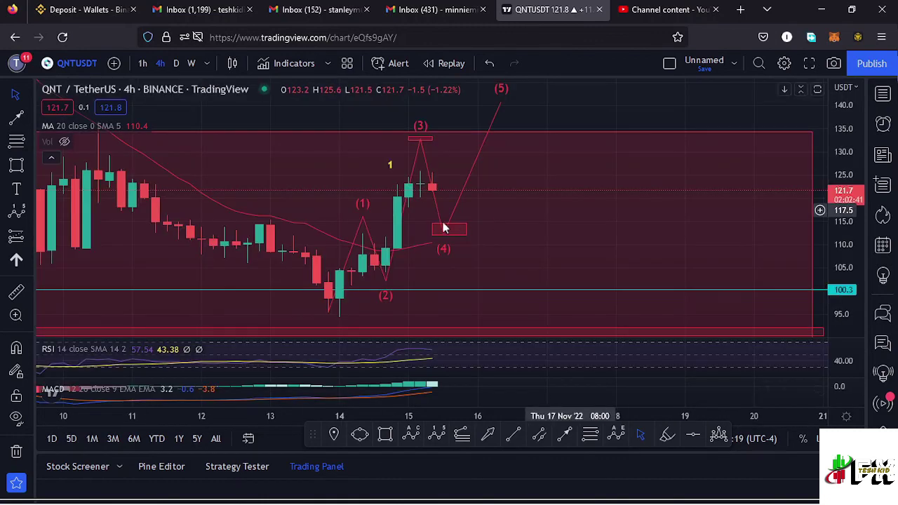
pyautogui.scroll(-2, 439, 238)
pyautogui.scroll(-2, 472, 251)
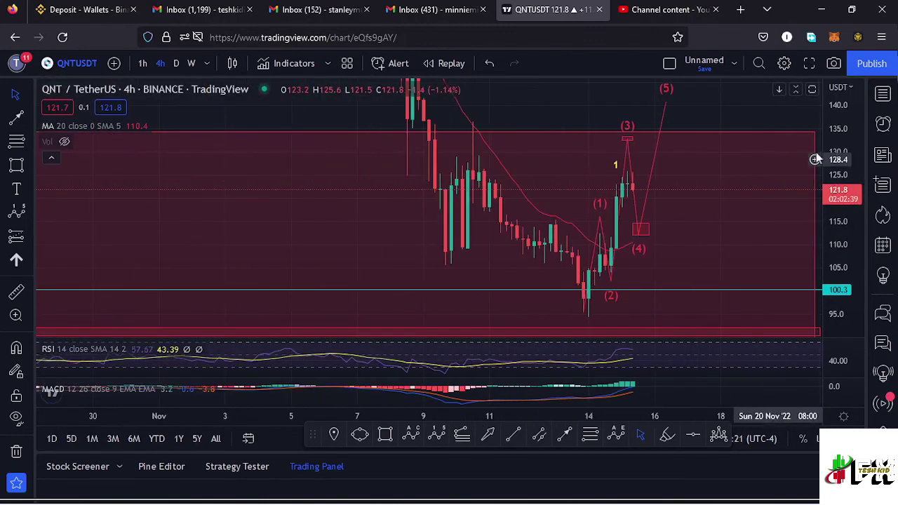
pyautogui.scroll(-3, 608, 214)
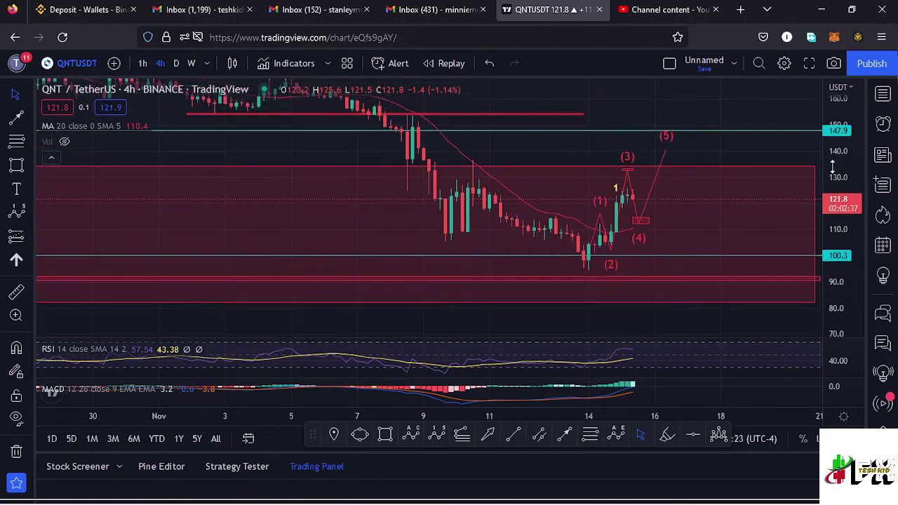